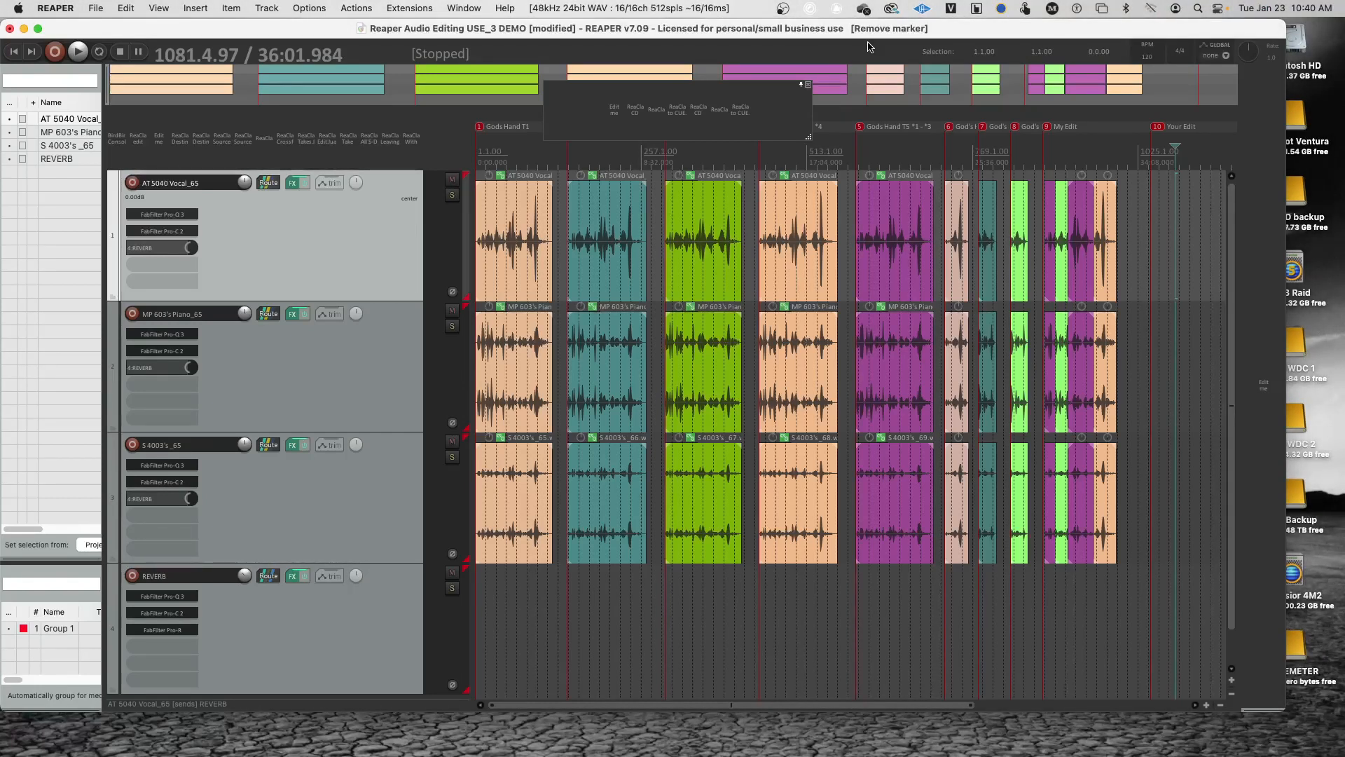
Step: Hide the REVERB track from the arrange view, toggling its visibility several times and leaving it hidden
click(9, 159)
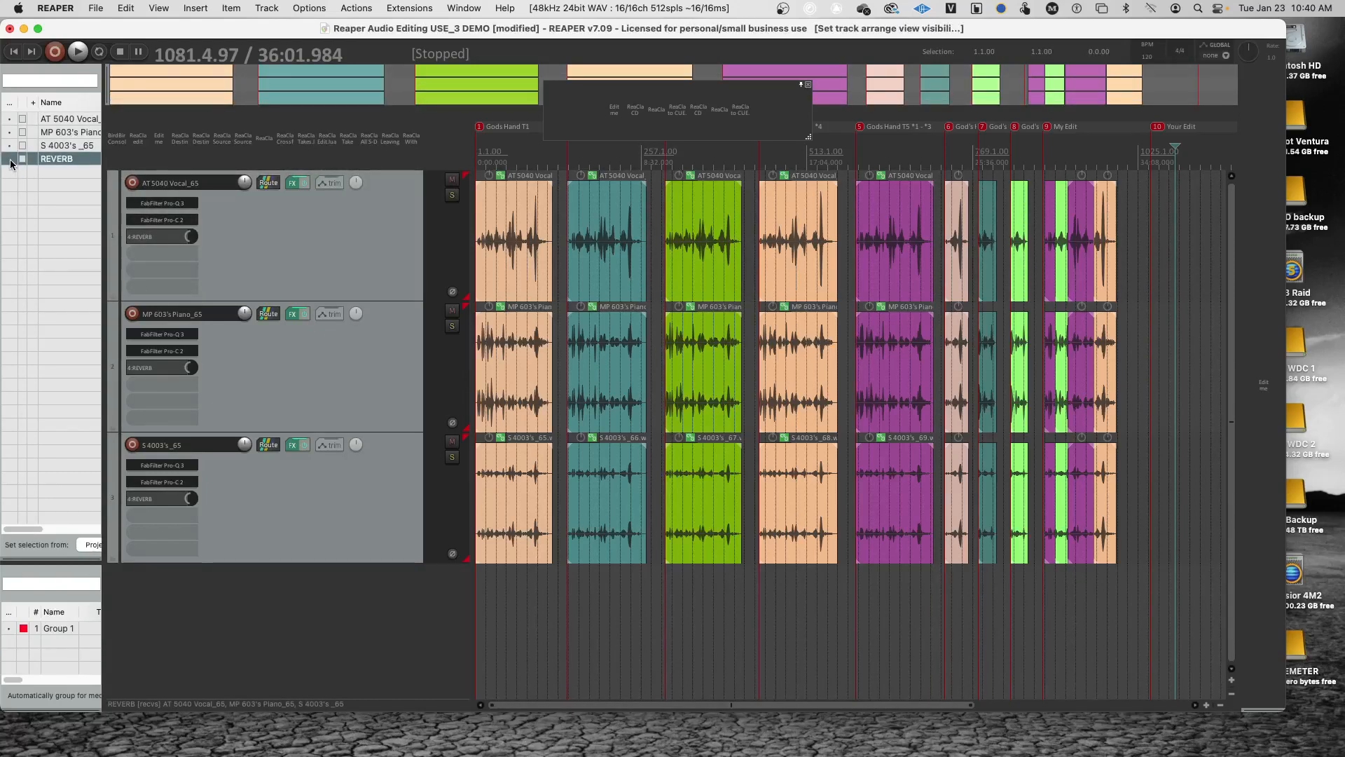
click(9, 160)
click(10, 160)
click(10, 159)
click(10, 160)
Step: Set the colour of track Group 1 to Orchid
click(23, 633)
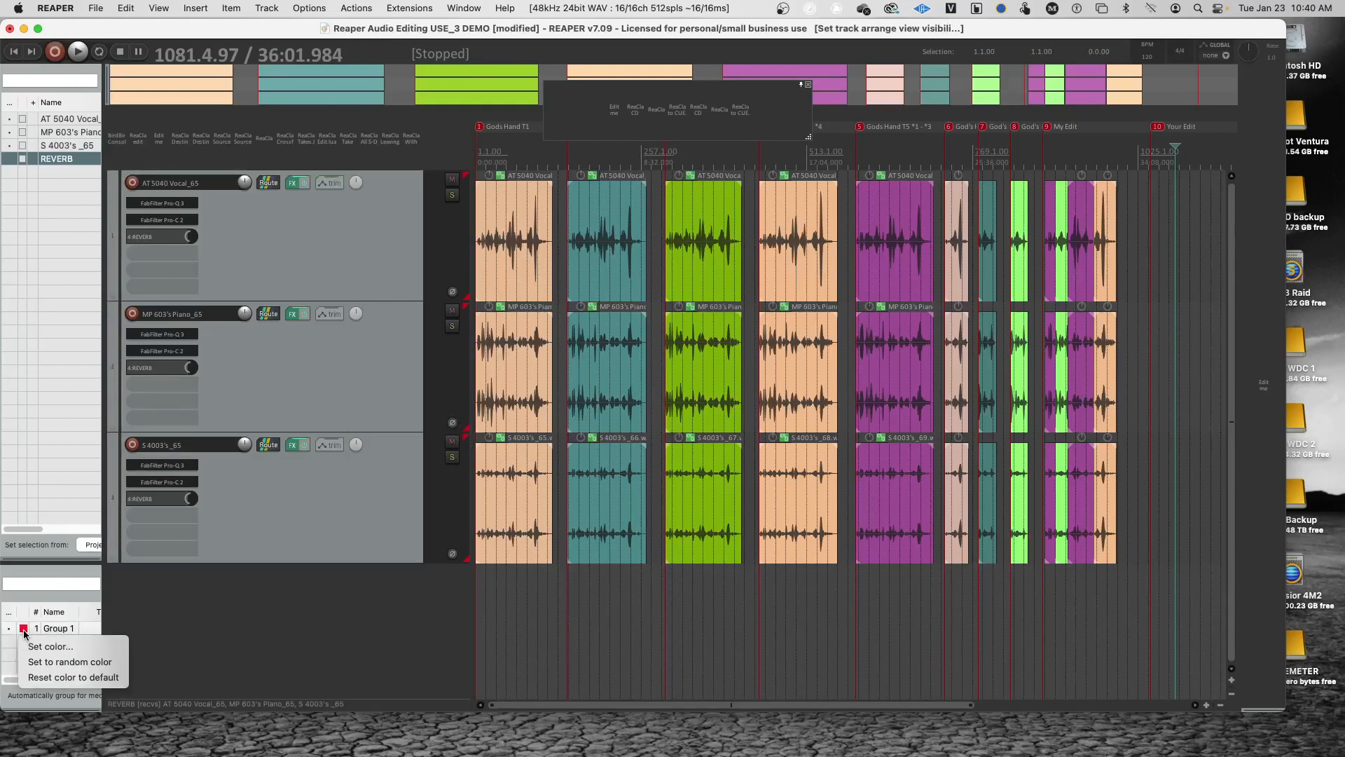
click(42, 647)
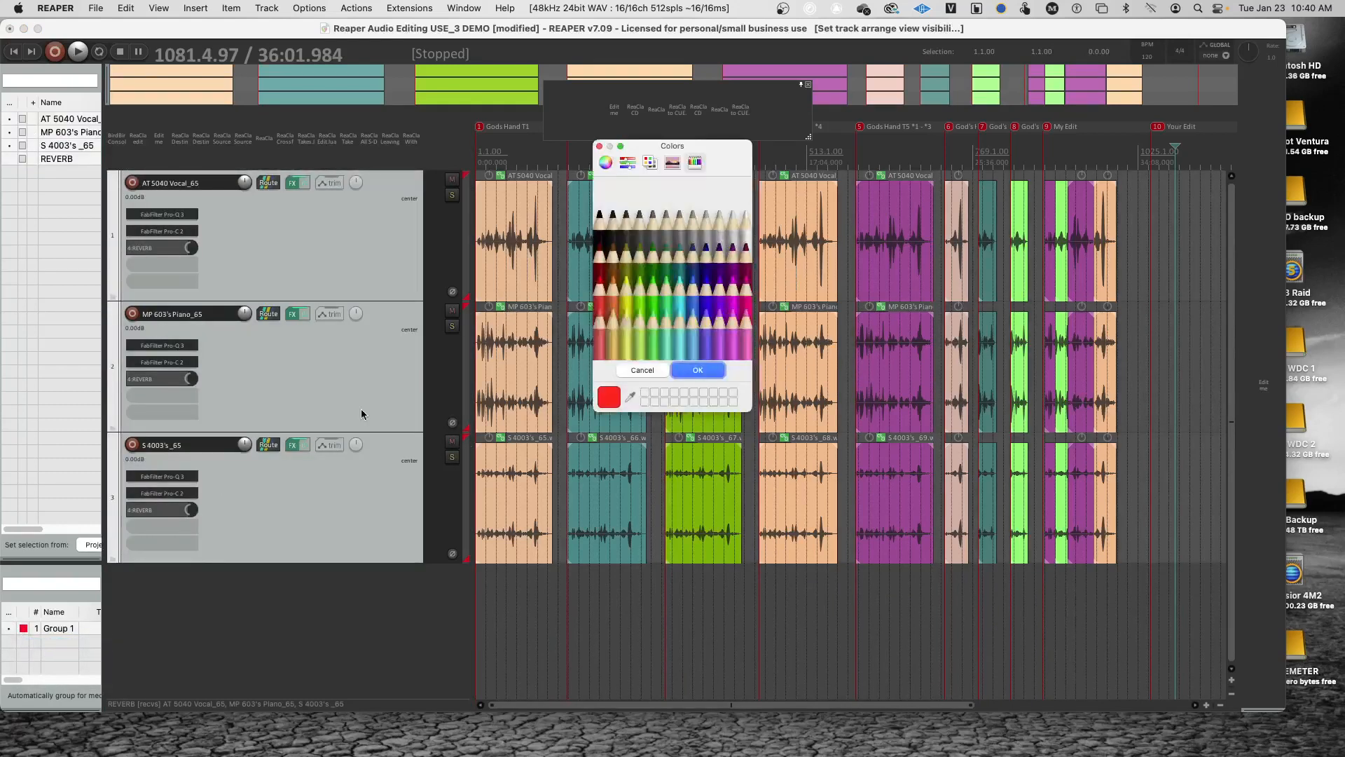
click(706, 327)
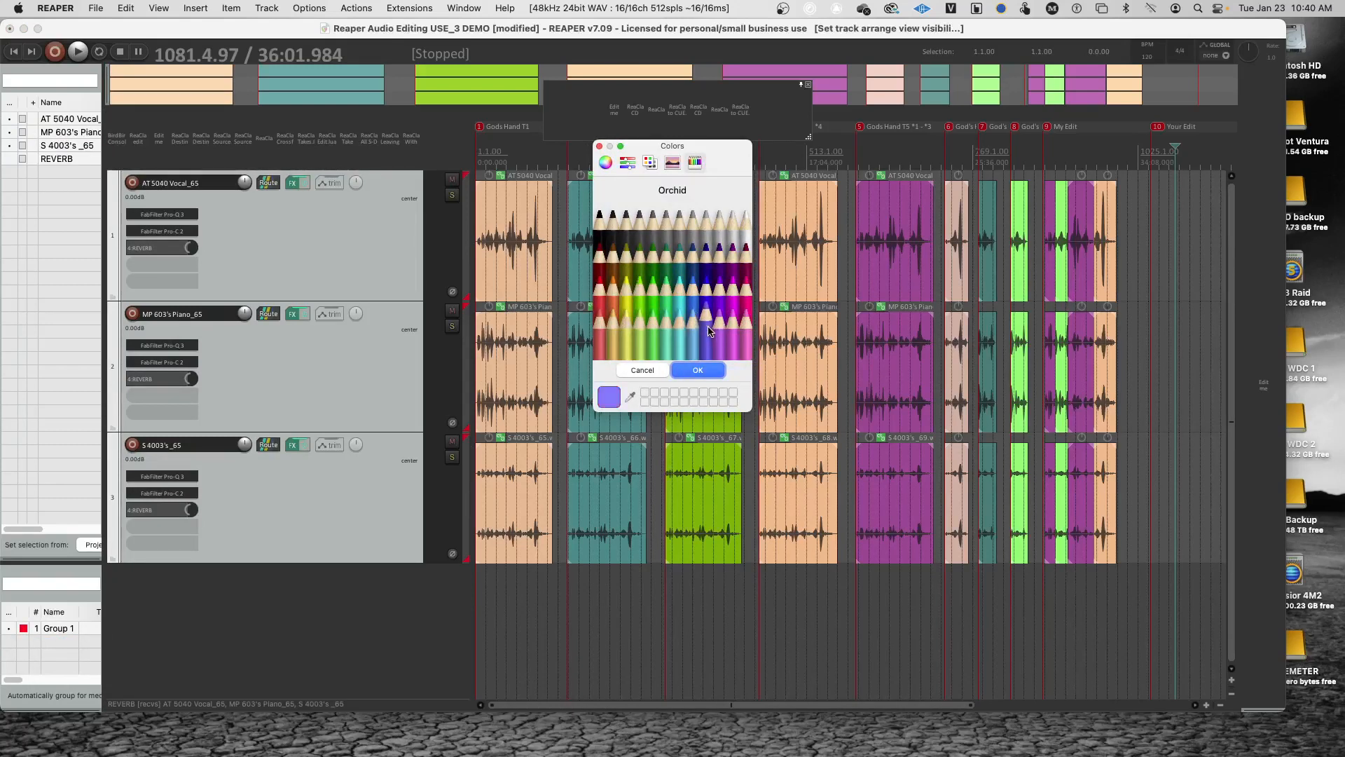
click(698, 371)
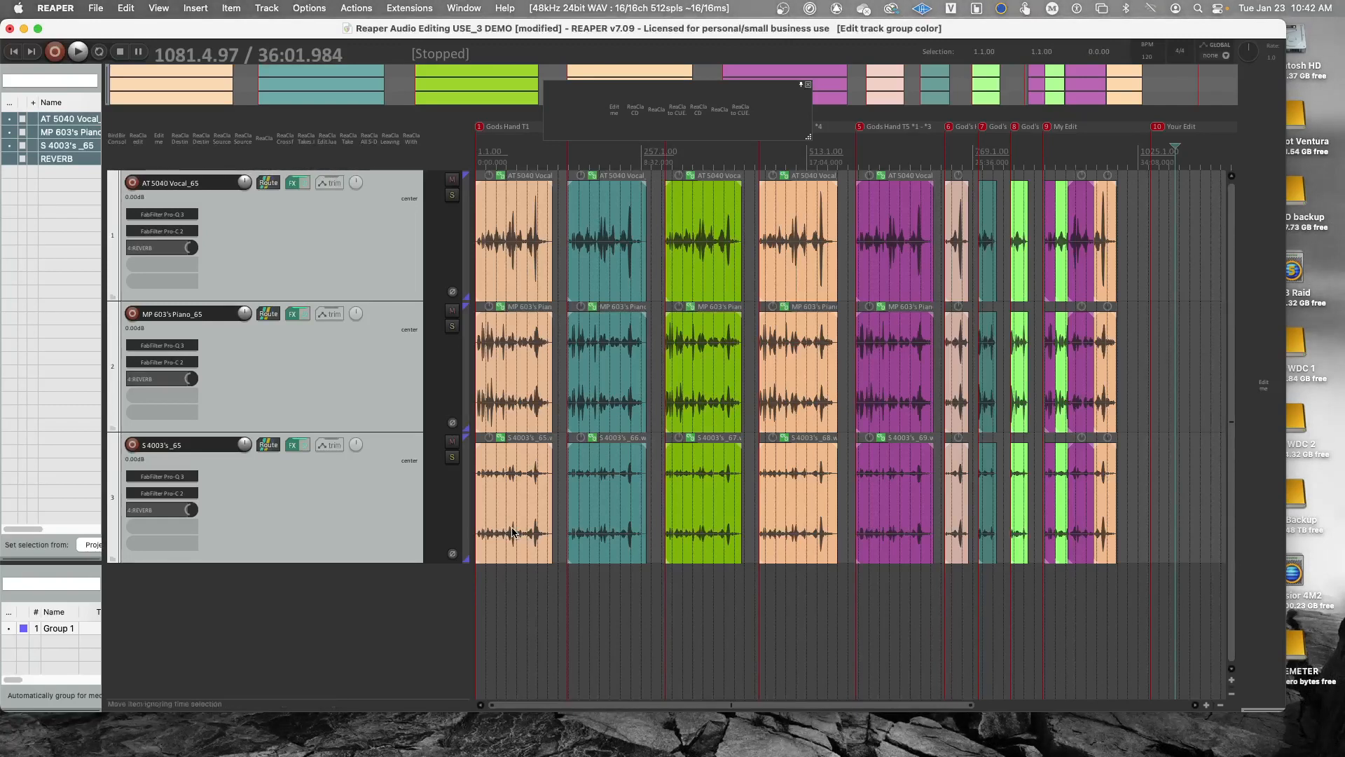
Step: Filter the action list by "reacl", review the ReaClassical scripts and their assigned shortcuts, and close the list
click(357, 8)
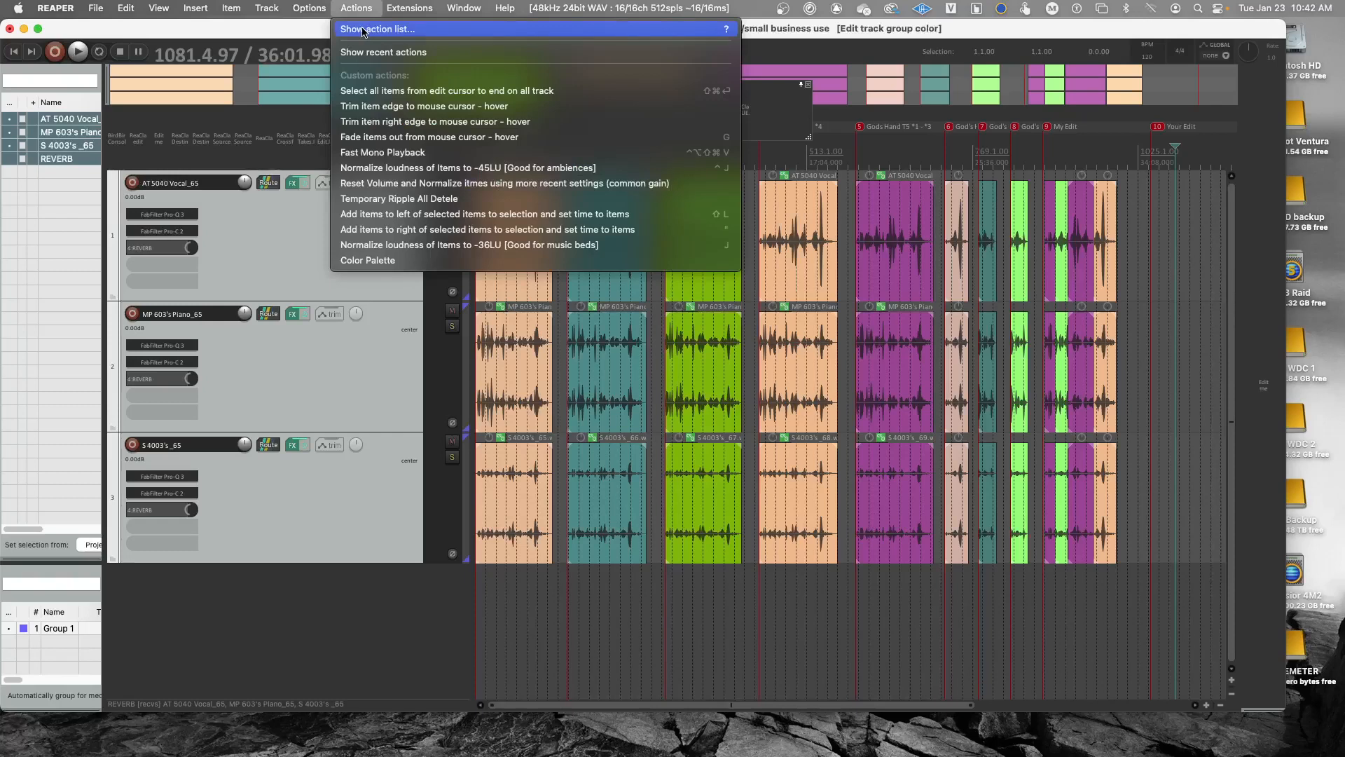
click(363, 31)
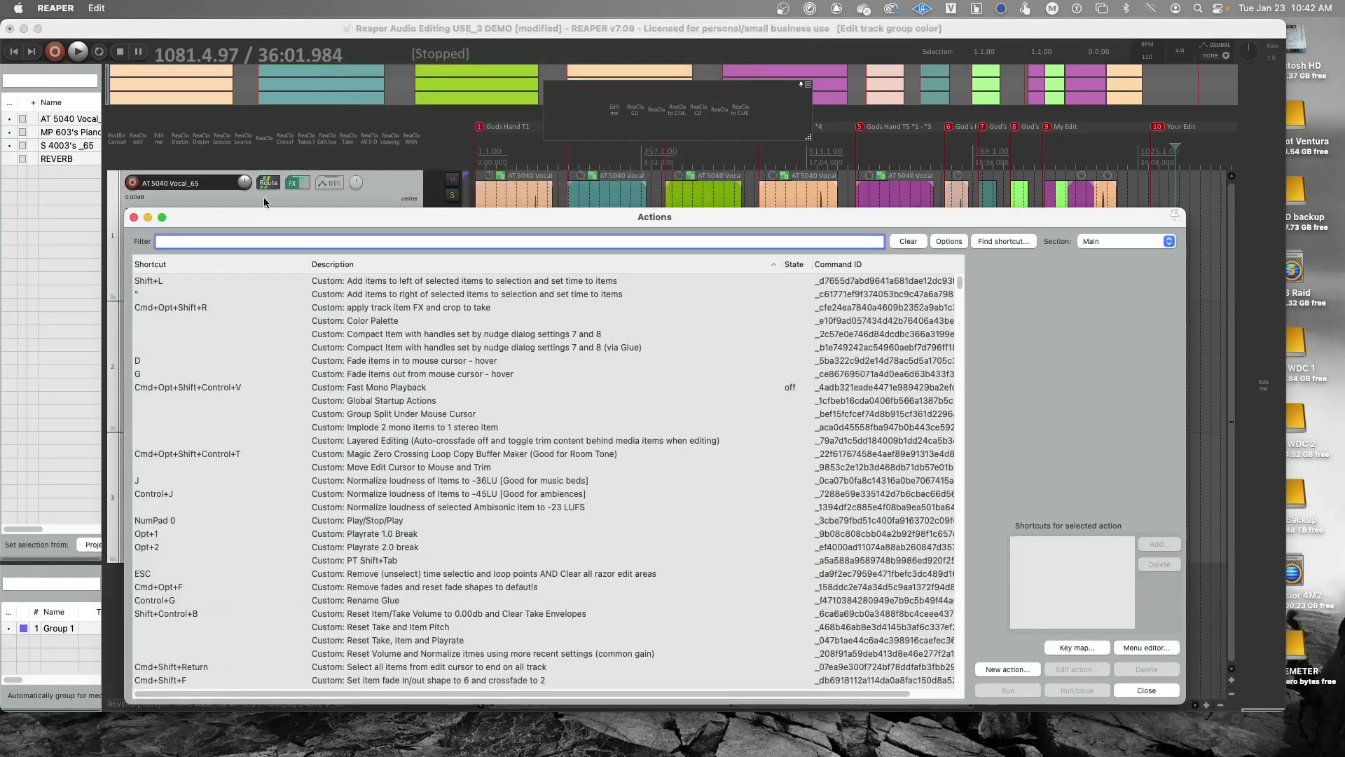
drag(333, 215, 344, 175)
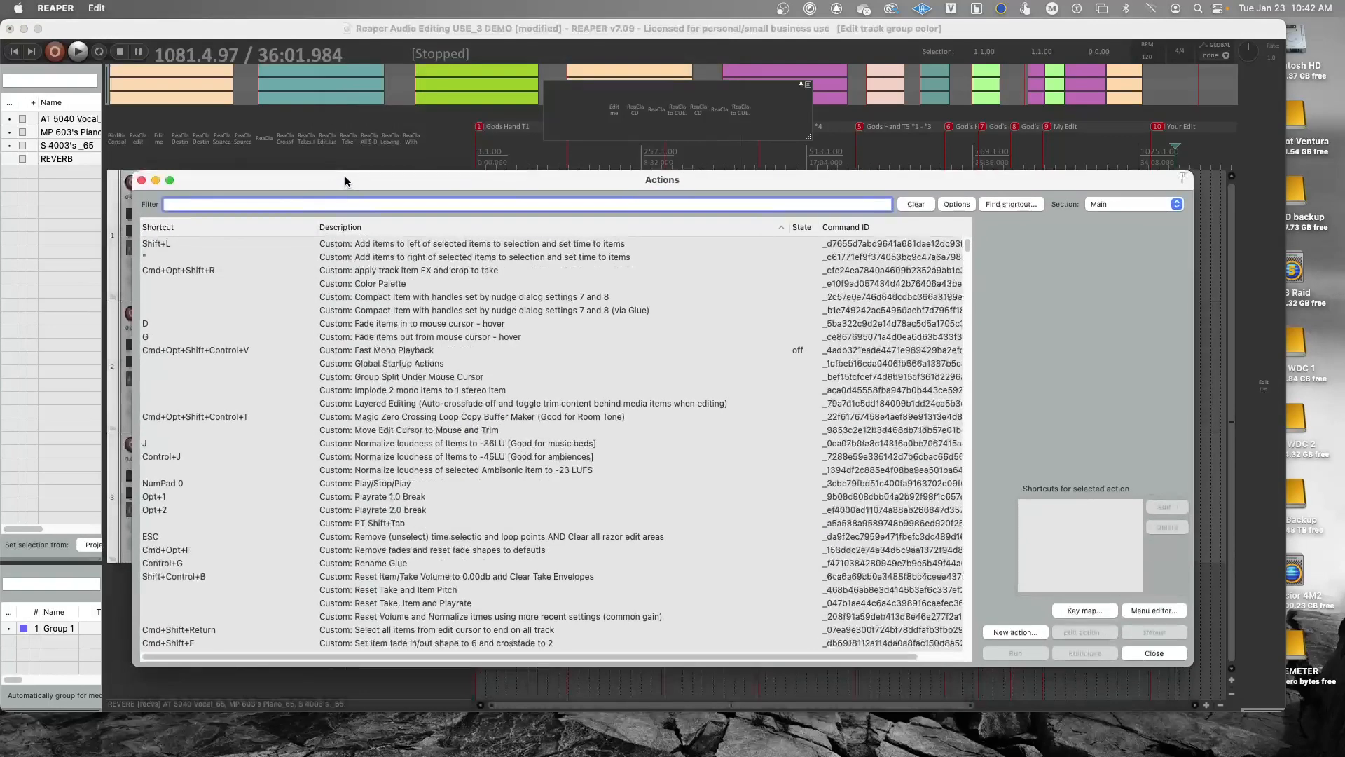
text(rea)
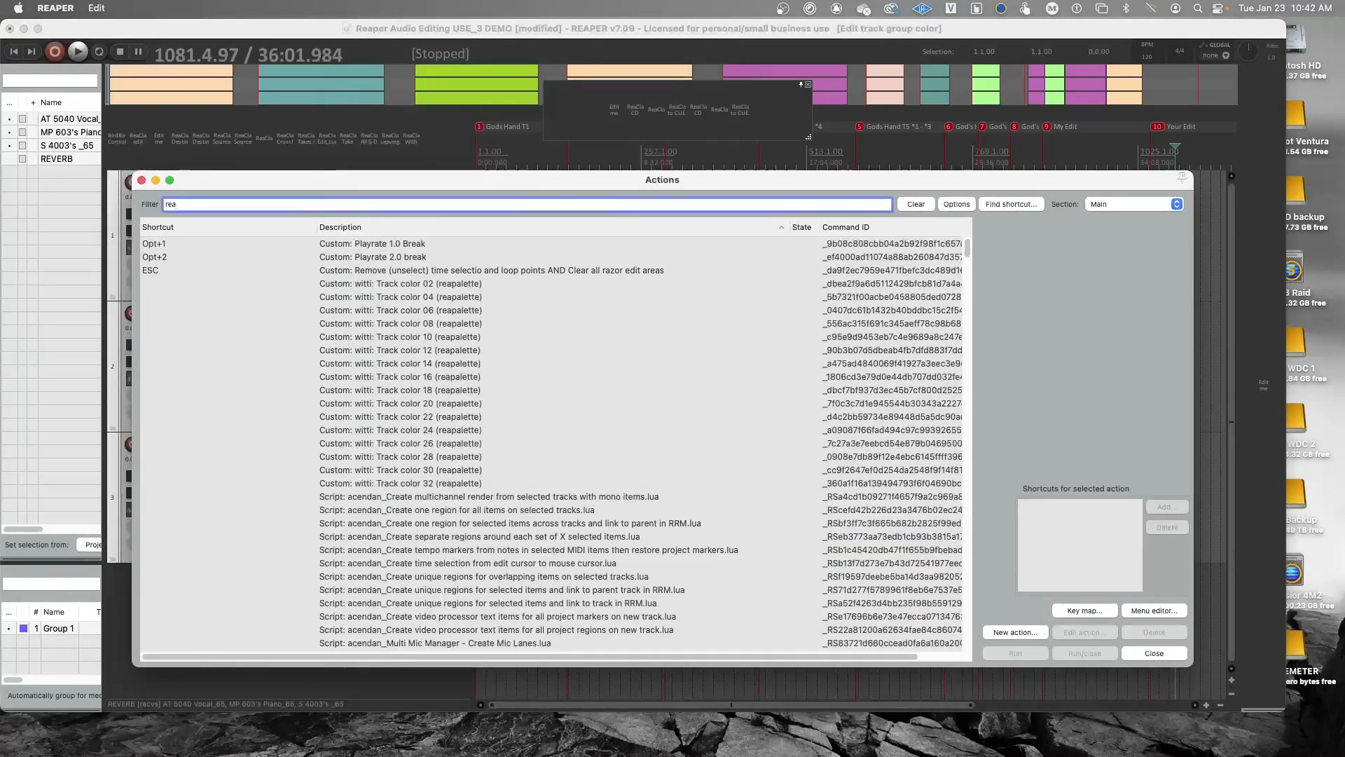
text(cl)
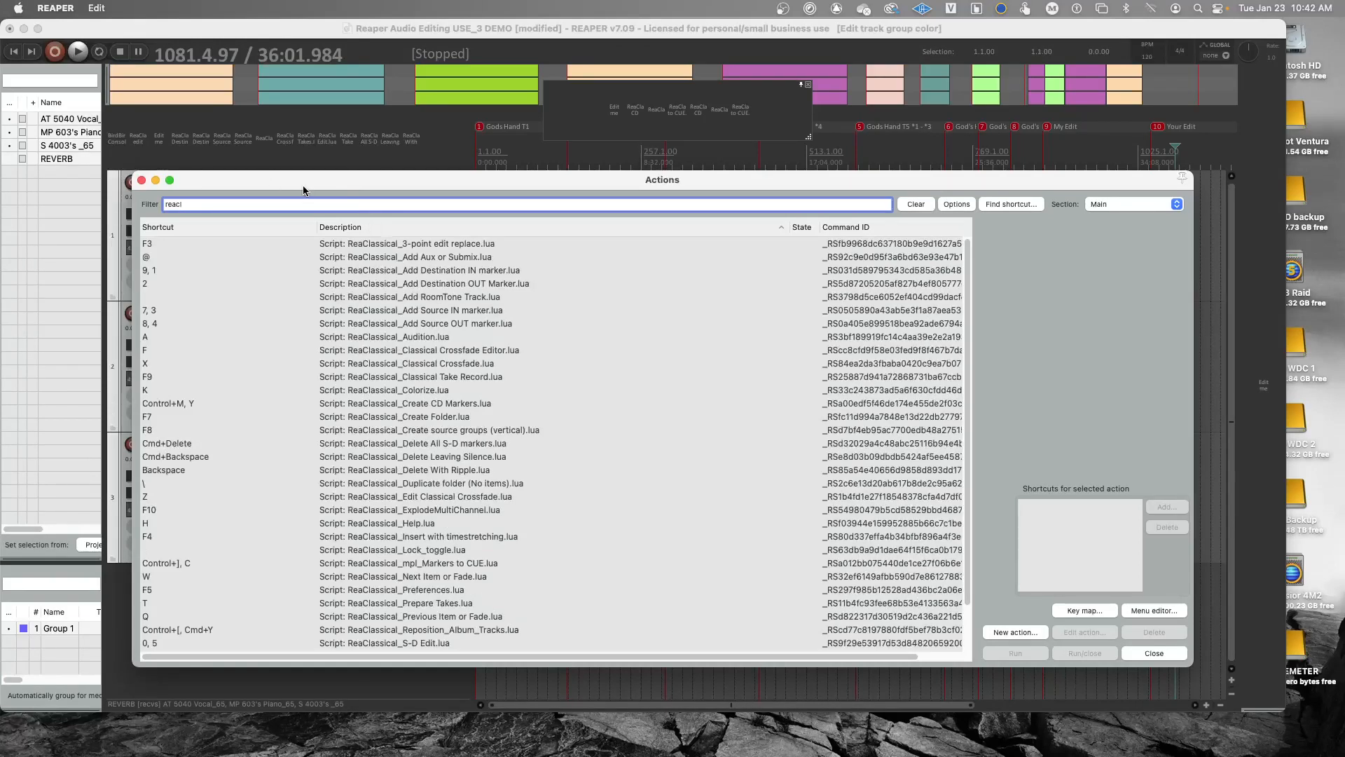
drag(301, 181, 285, 98)
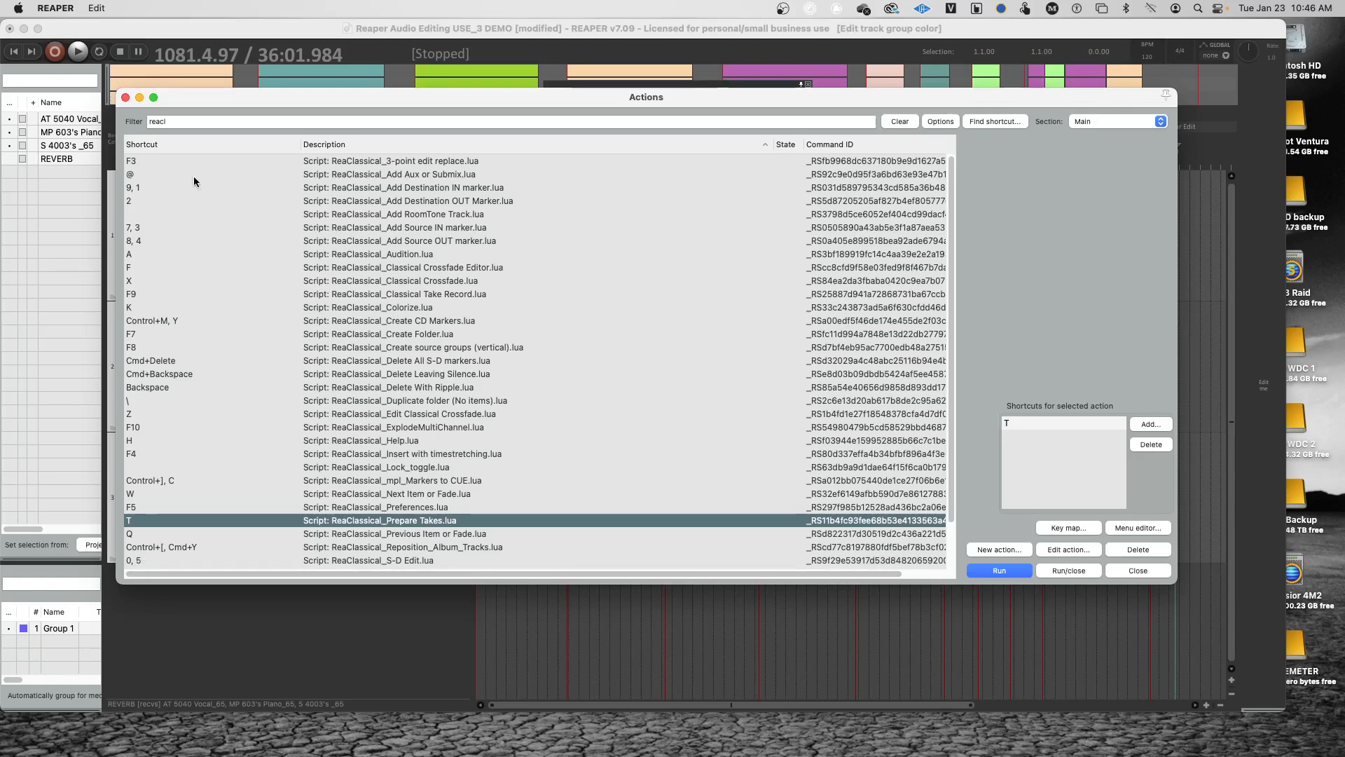
click(125, 98)
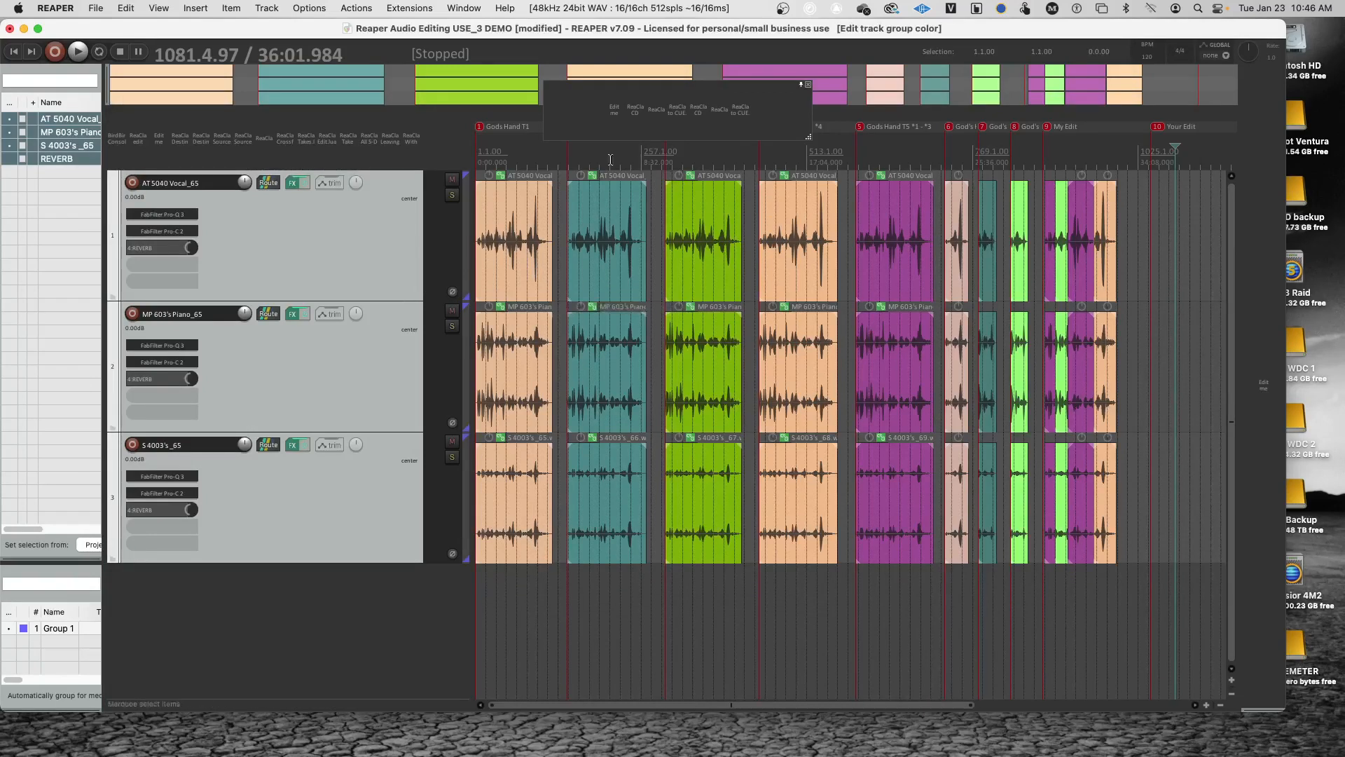
Step: Move the floating toolbar clear of the markers and add a destination IN marker just after the Your Edit marker
drag(575, 88, 571, 32)
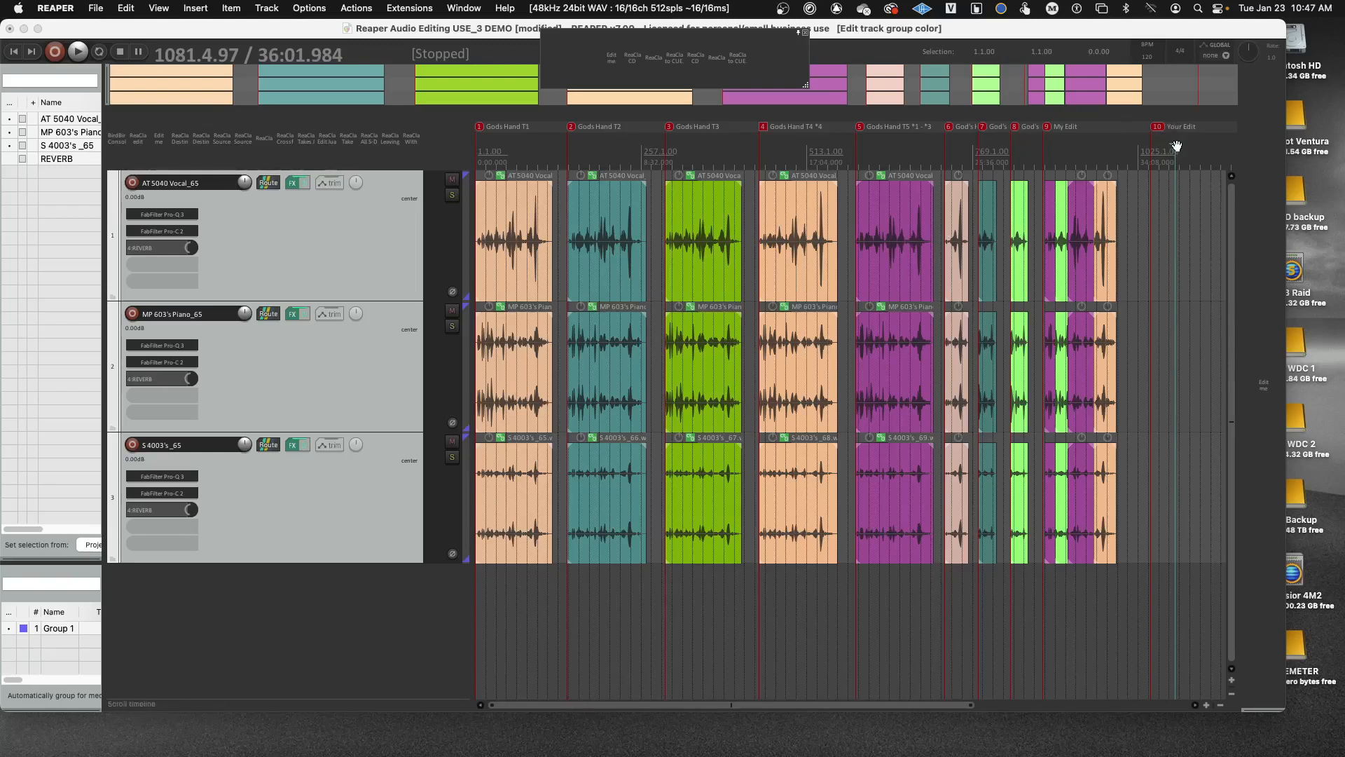
drag(1176, 144, 1157, 151)
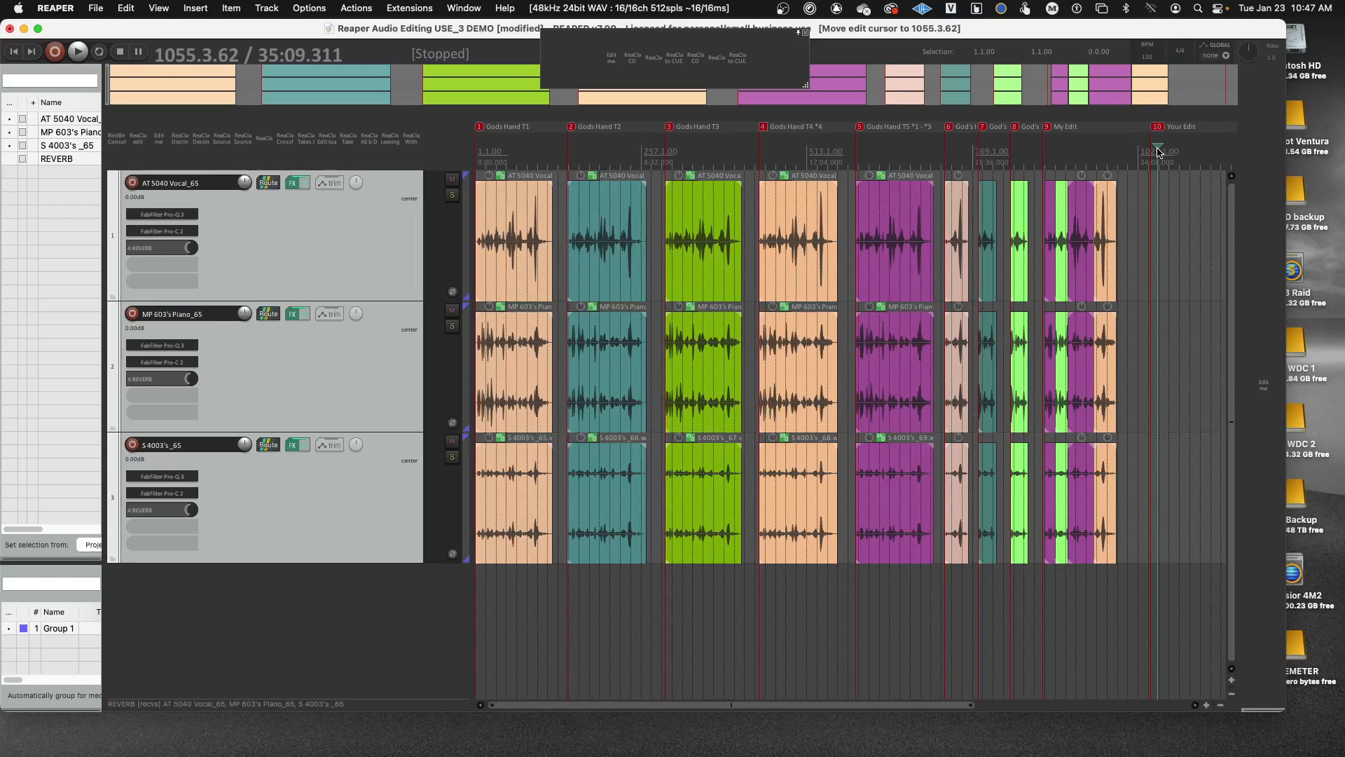
key(1)
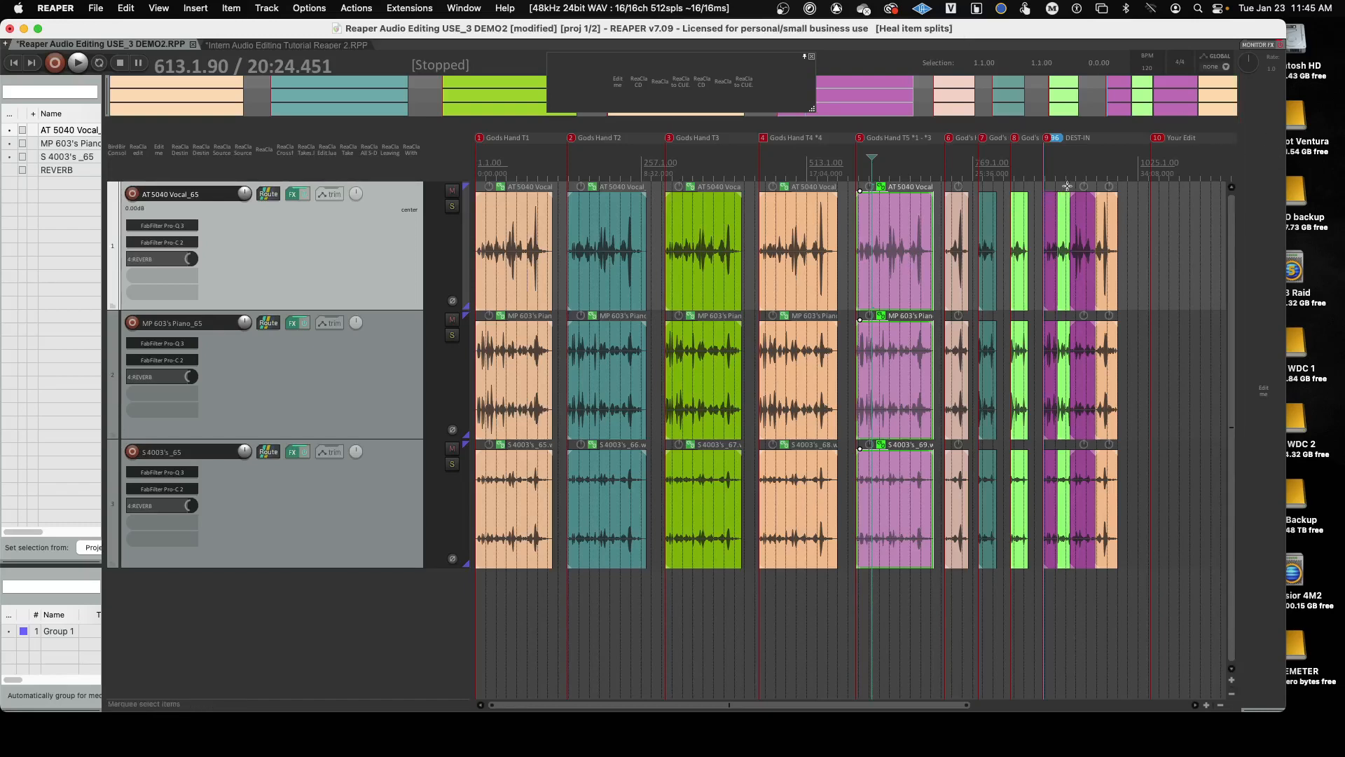
Step: Play the beginning of the edited takes from the My Edit marker
click(1042, 160)
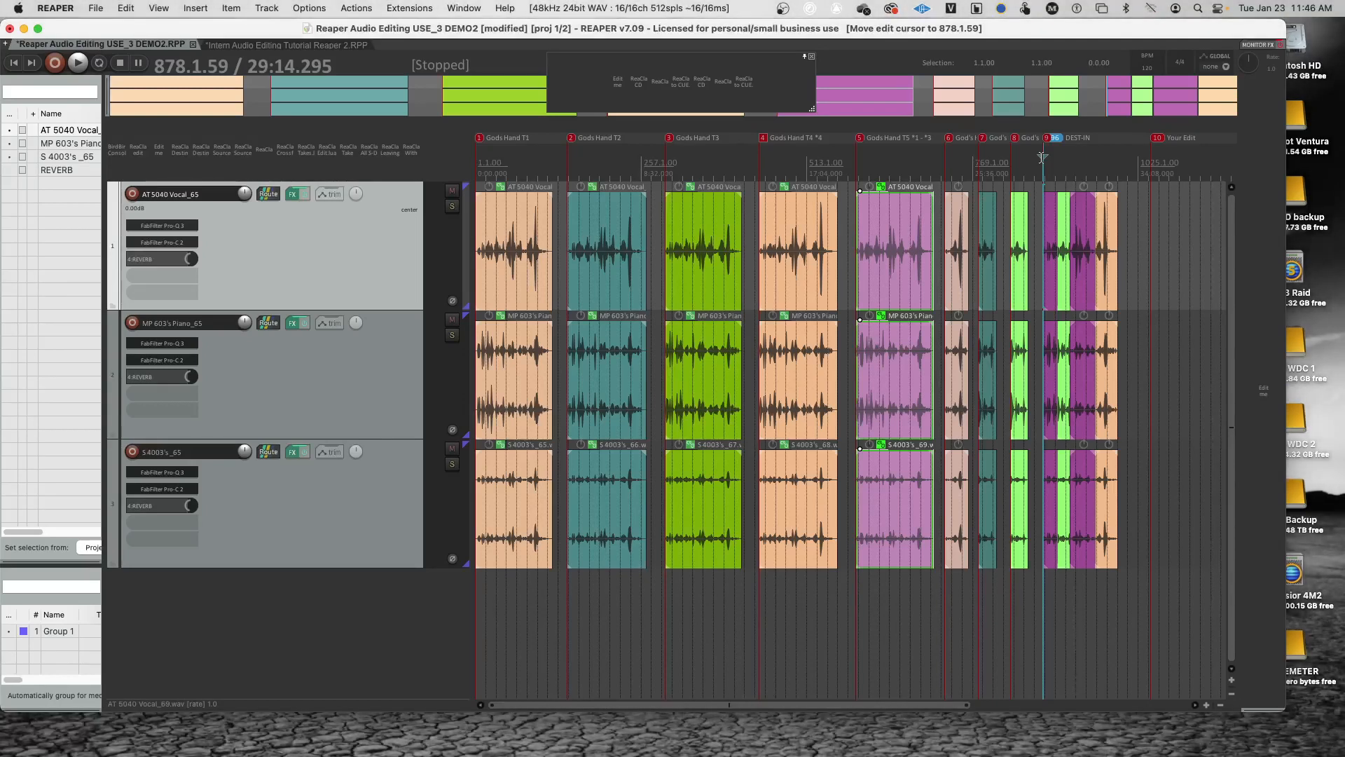
scroll(1042, 157, up, 8)
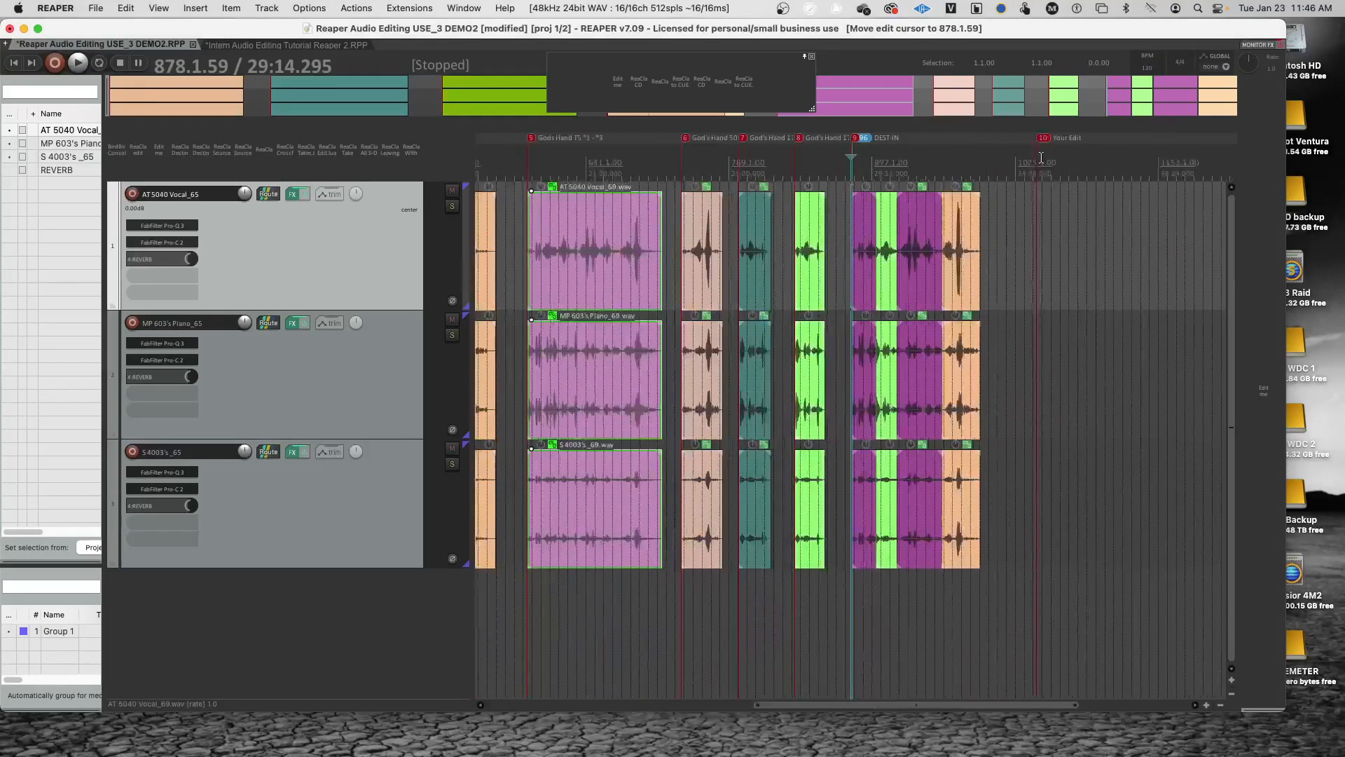
scroll(1042, 158, up, 4)
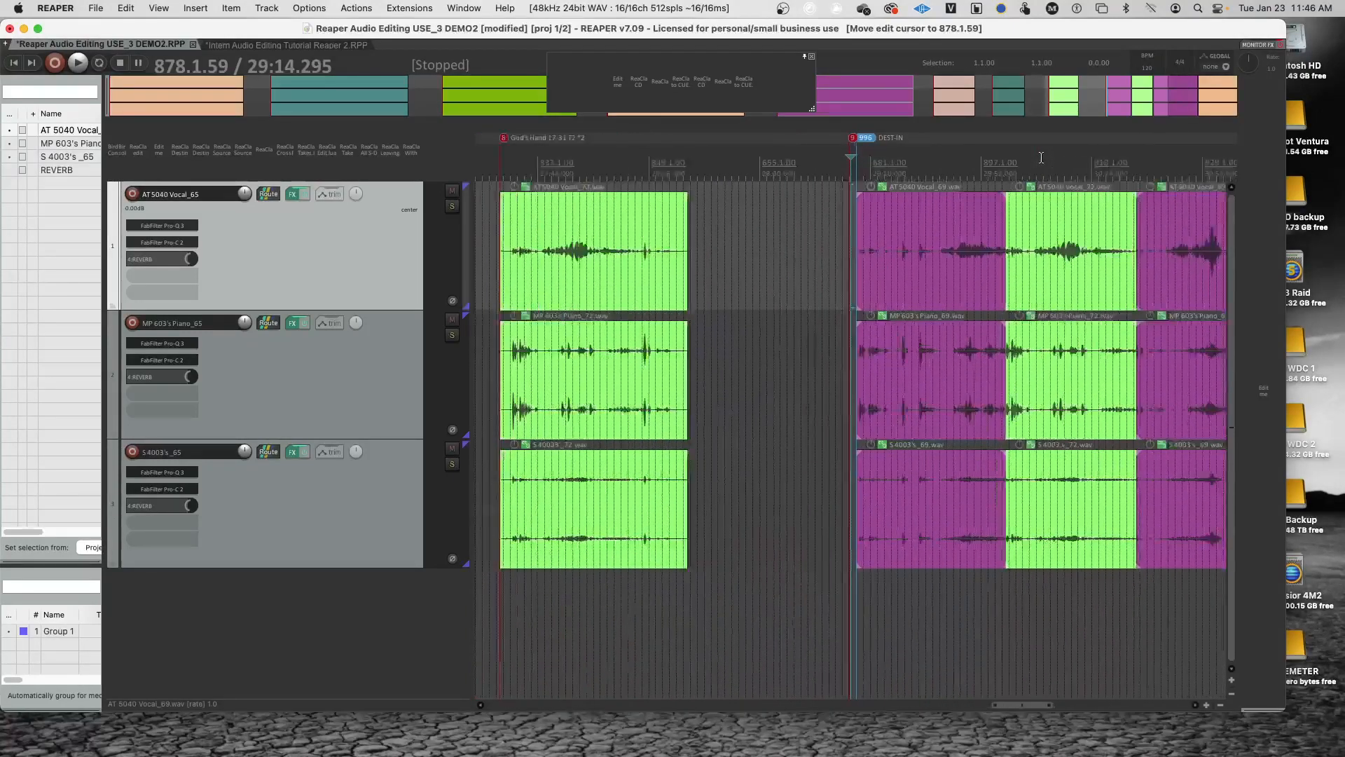
scroll(1041, 158, down, 4)
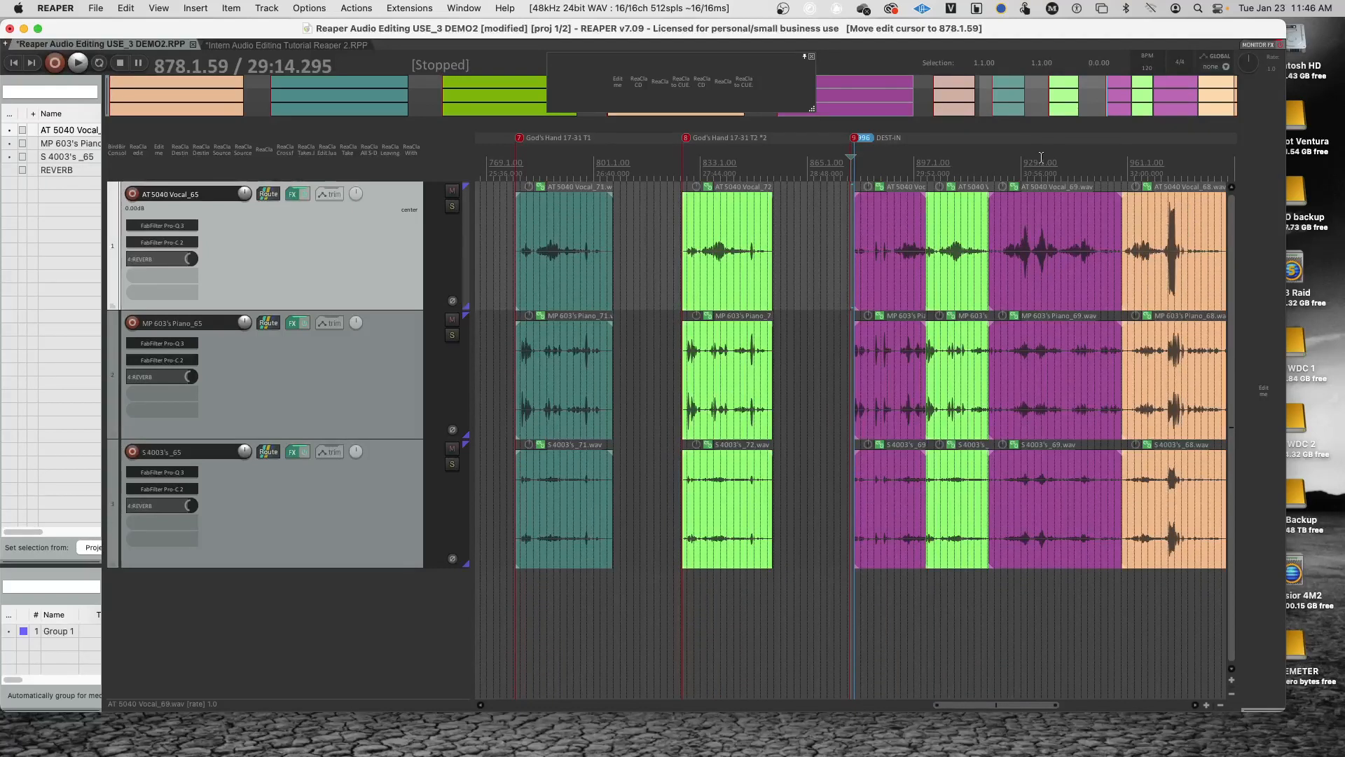
key(space)
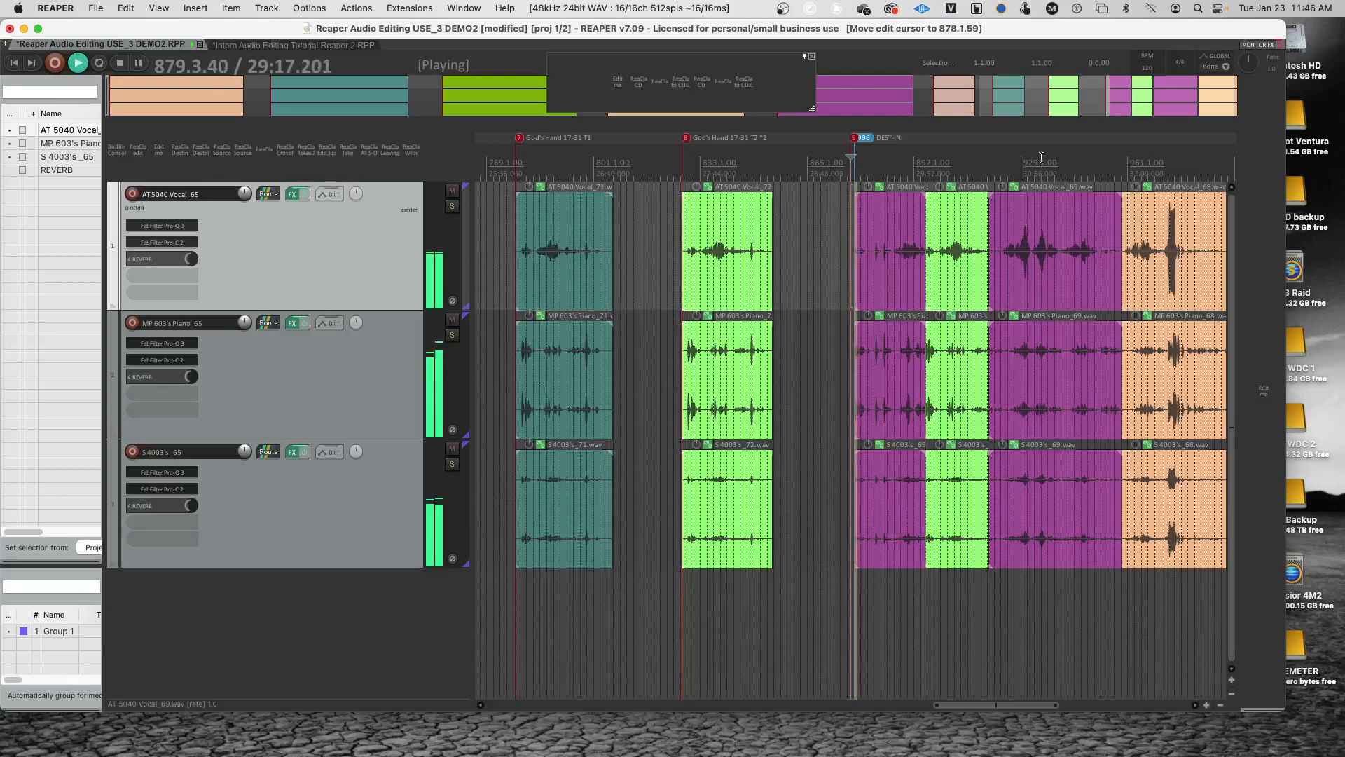
key(space)
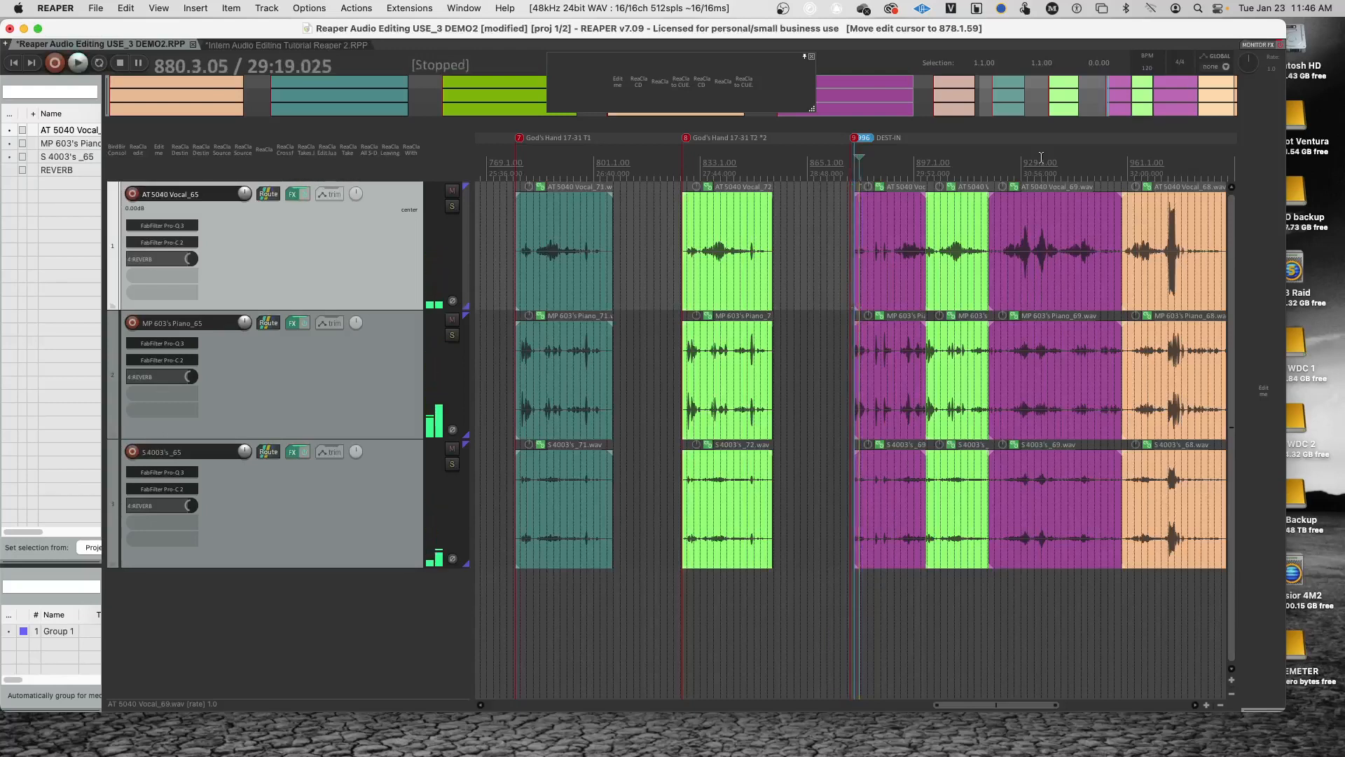
Step: Audition the first edit point in My Edit, where the purple take meets the green take, from two different starting positions
scroll(1041, 158, up, 6)
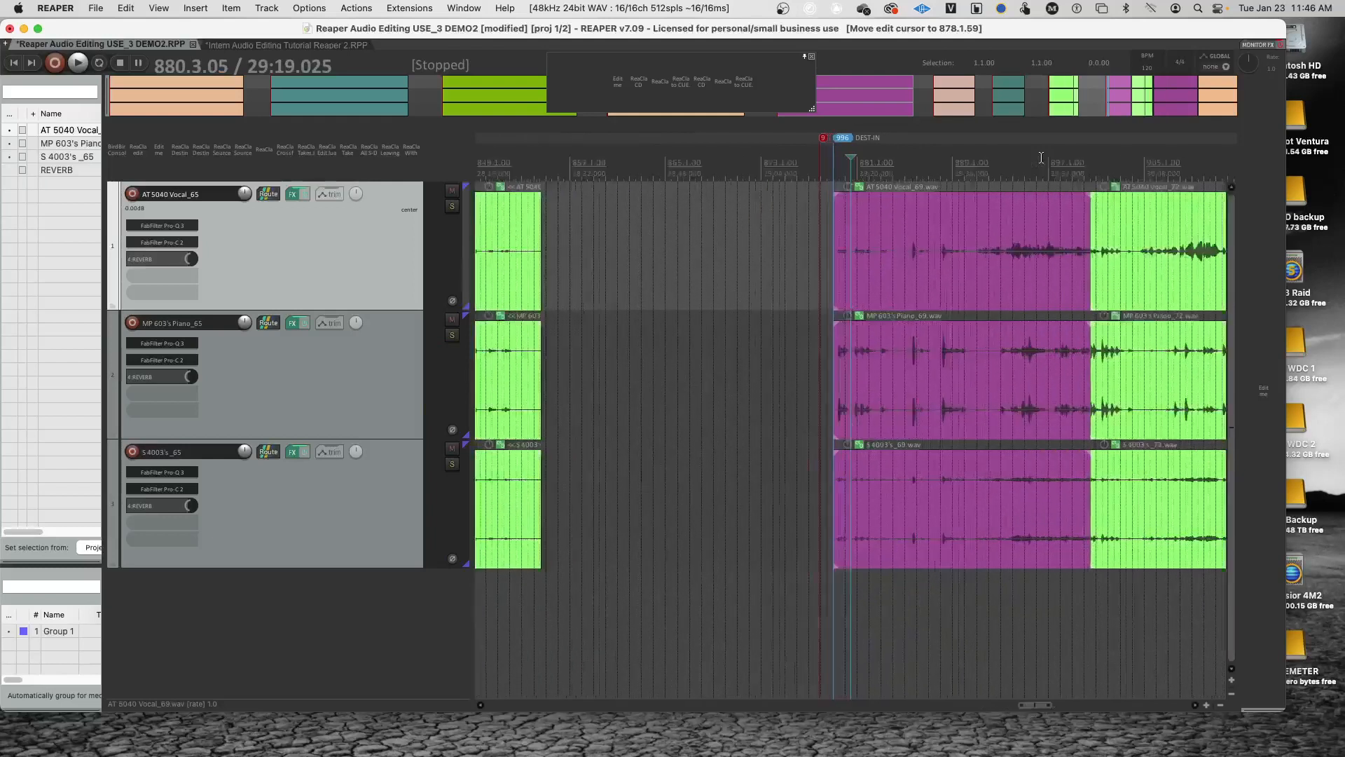
scroll(800, 219, right, 10)
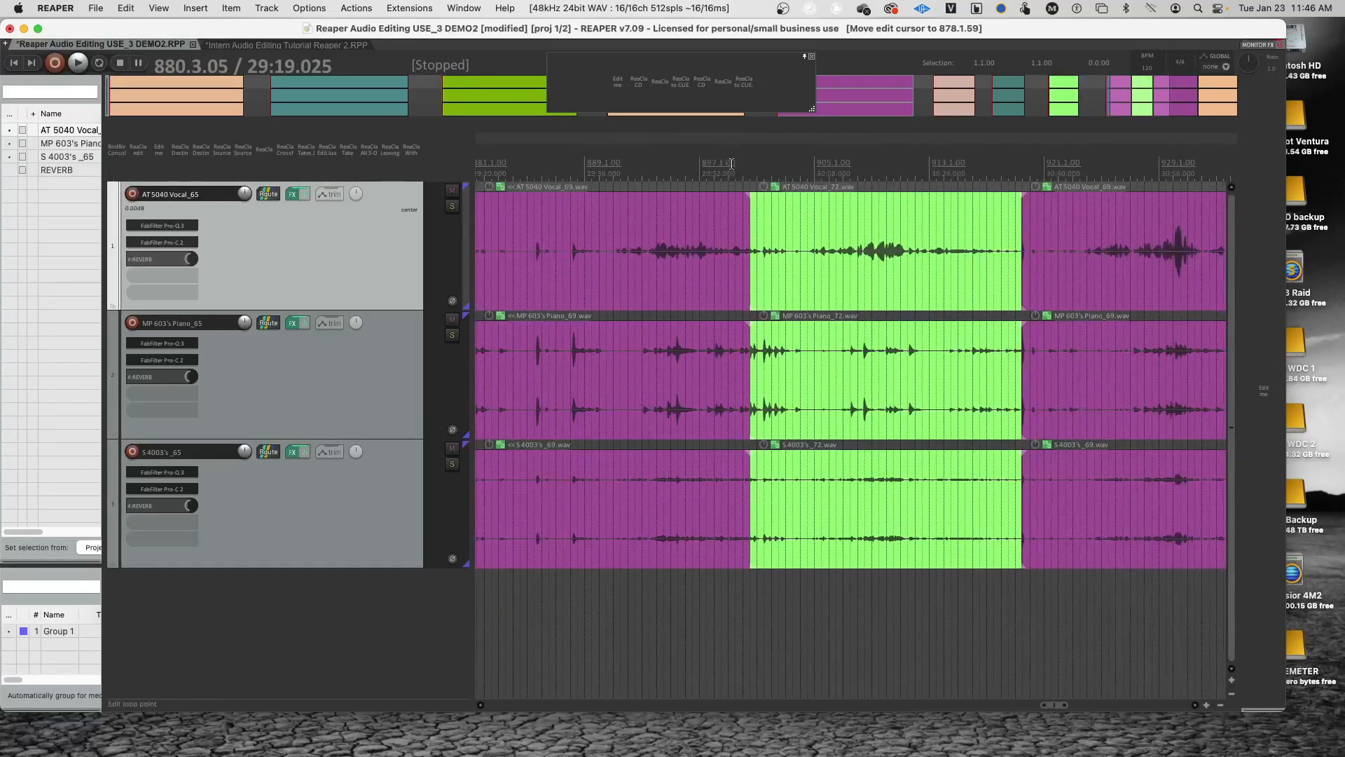
click(740, 166)
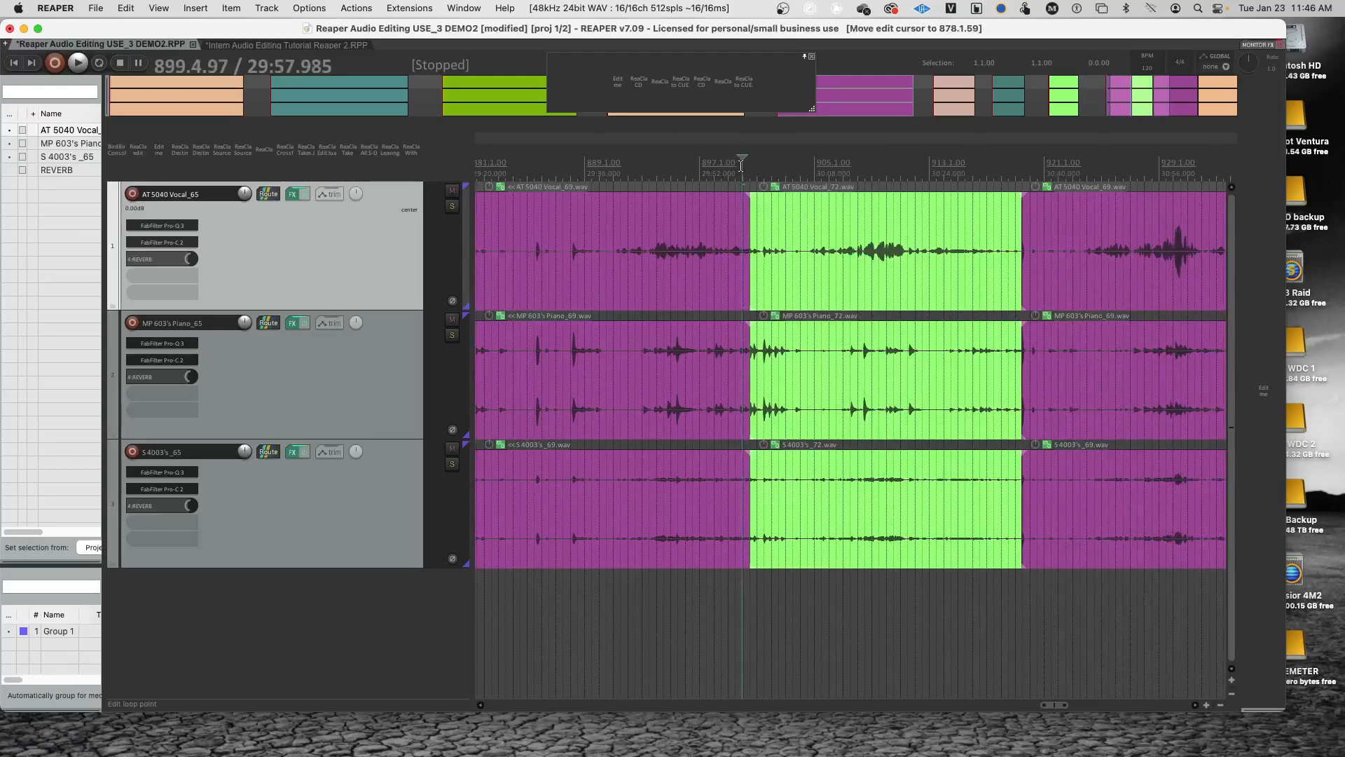
scroll(742, 168, up, 3)
scroll(743, 172, down, 1)
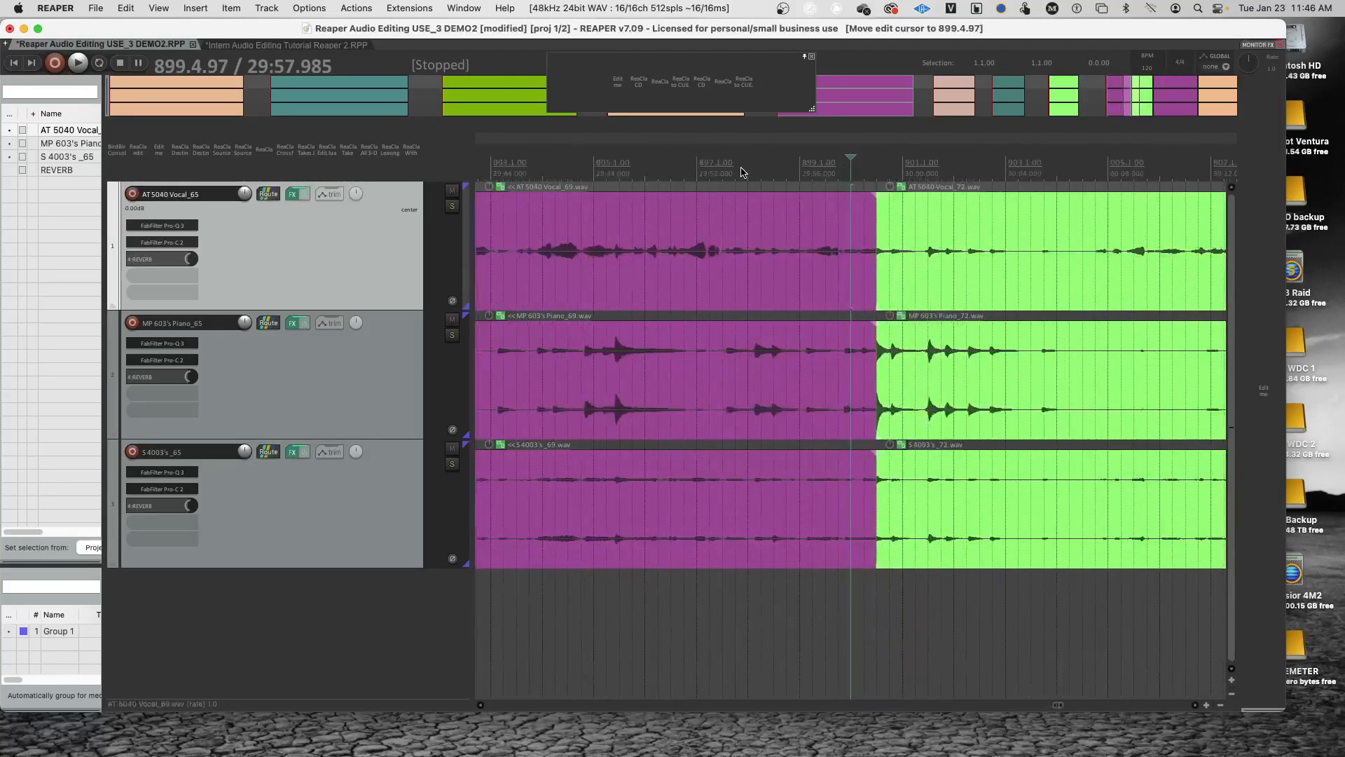
key(space)
key(space)
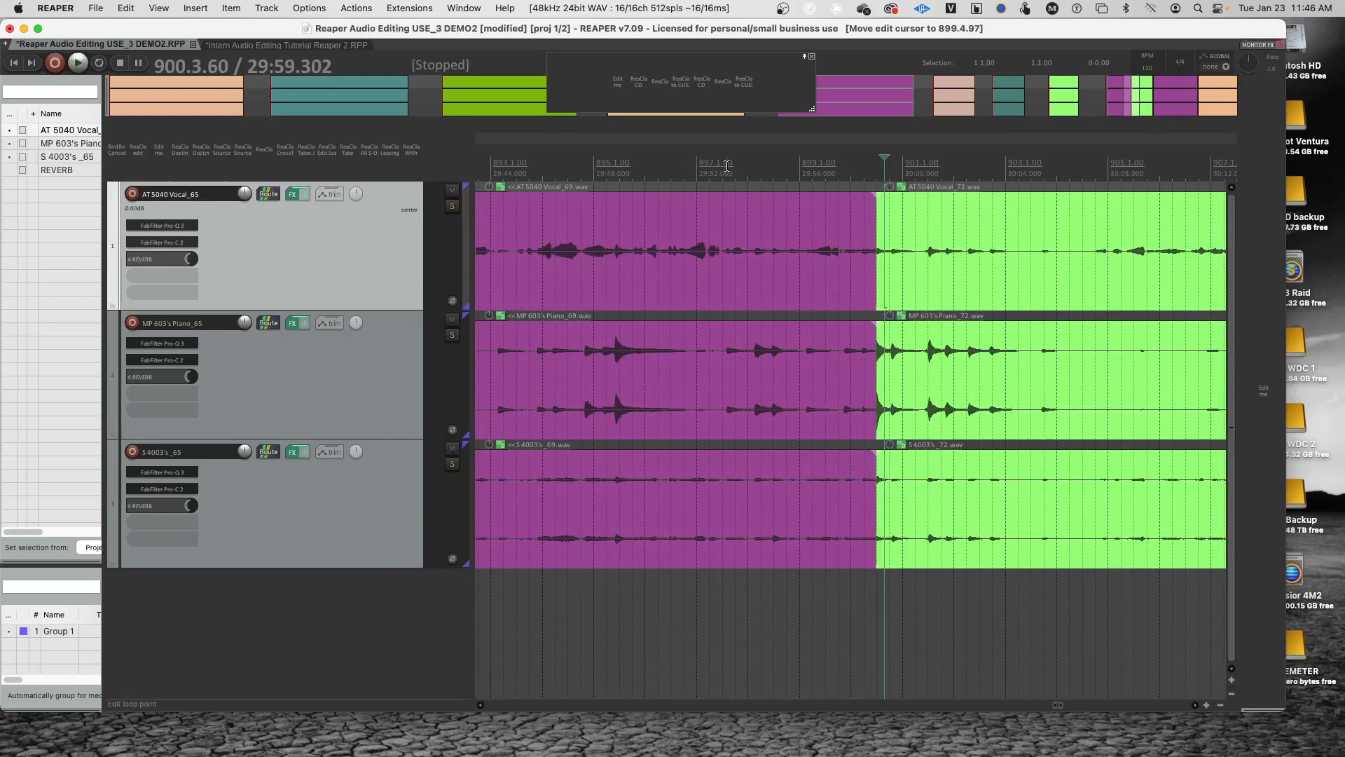
click(728, 164)
key(space)
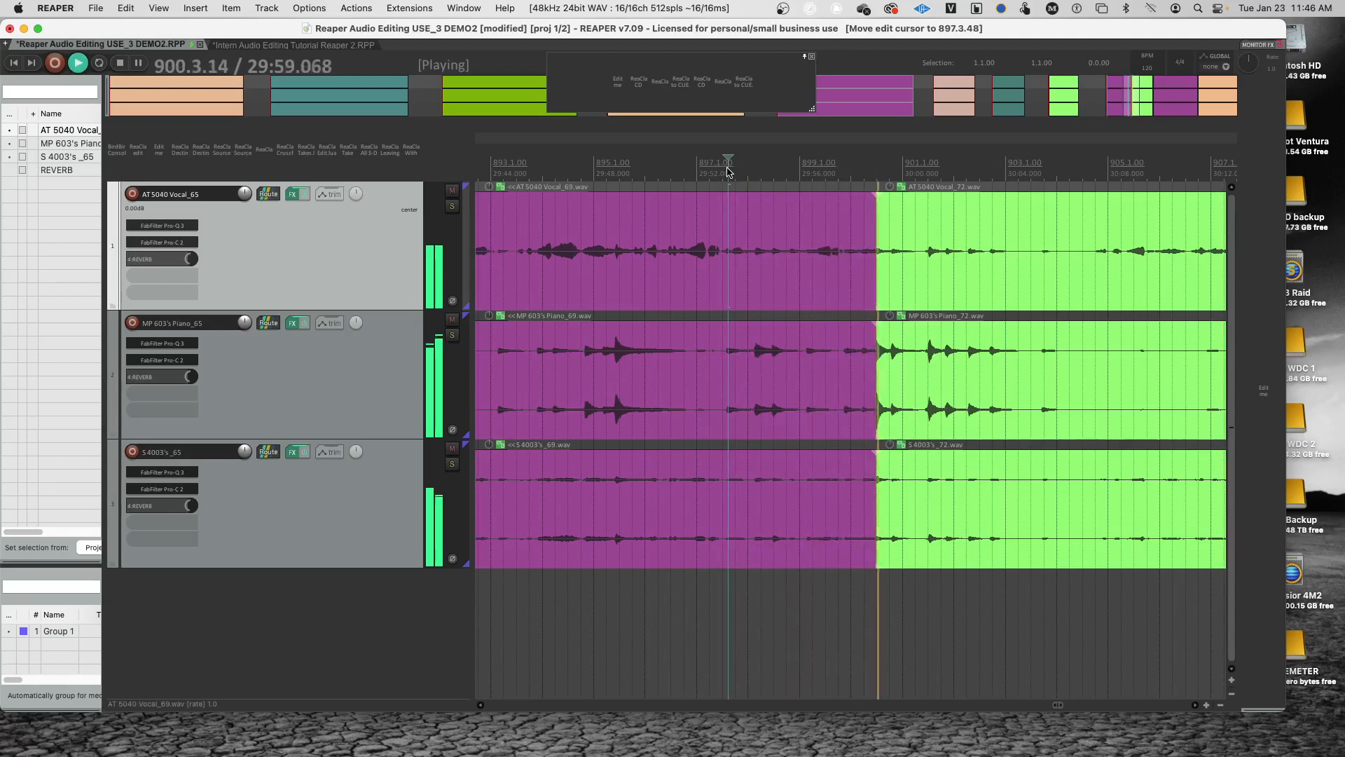
key(space)
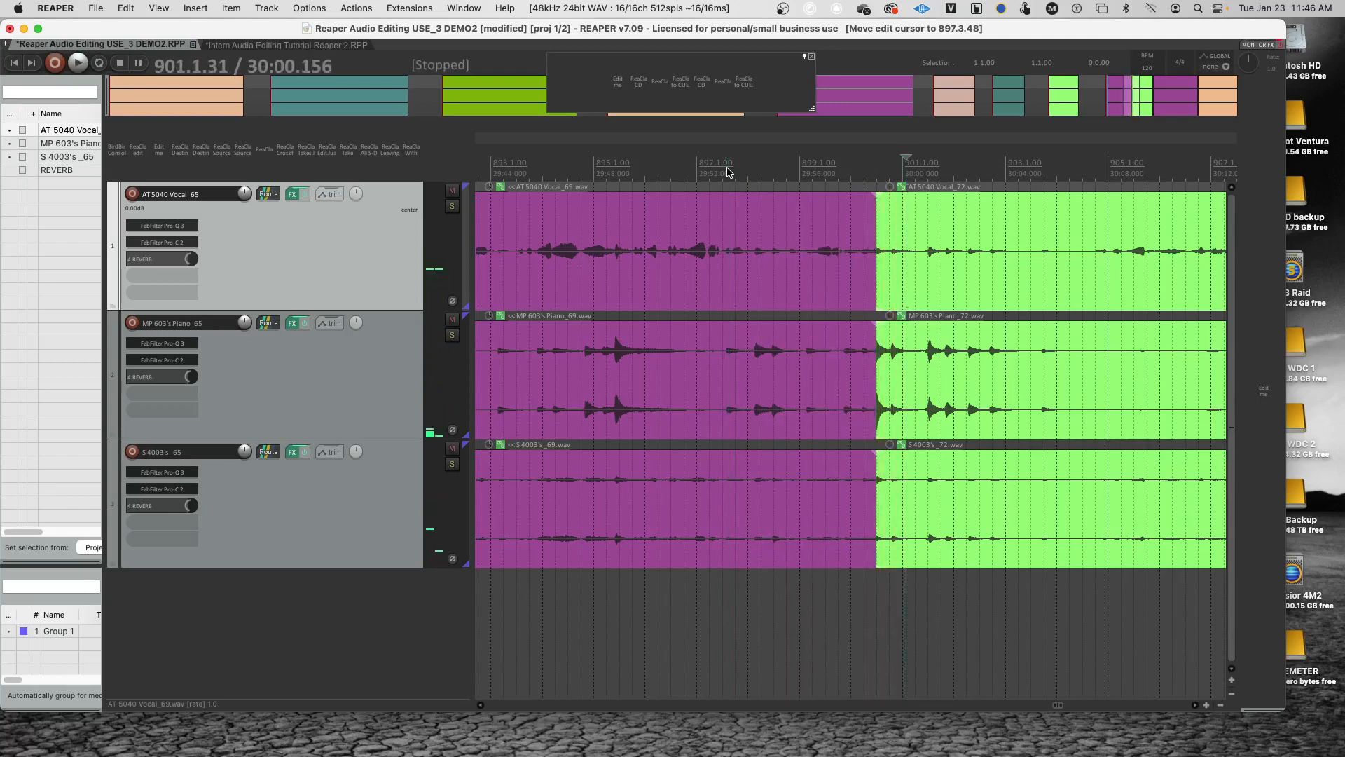
Step: Place the destination IN marker in the empty area just after the Your Edit marker
scroll(728, 171, down, 8)
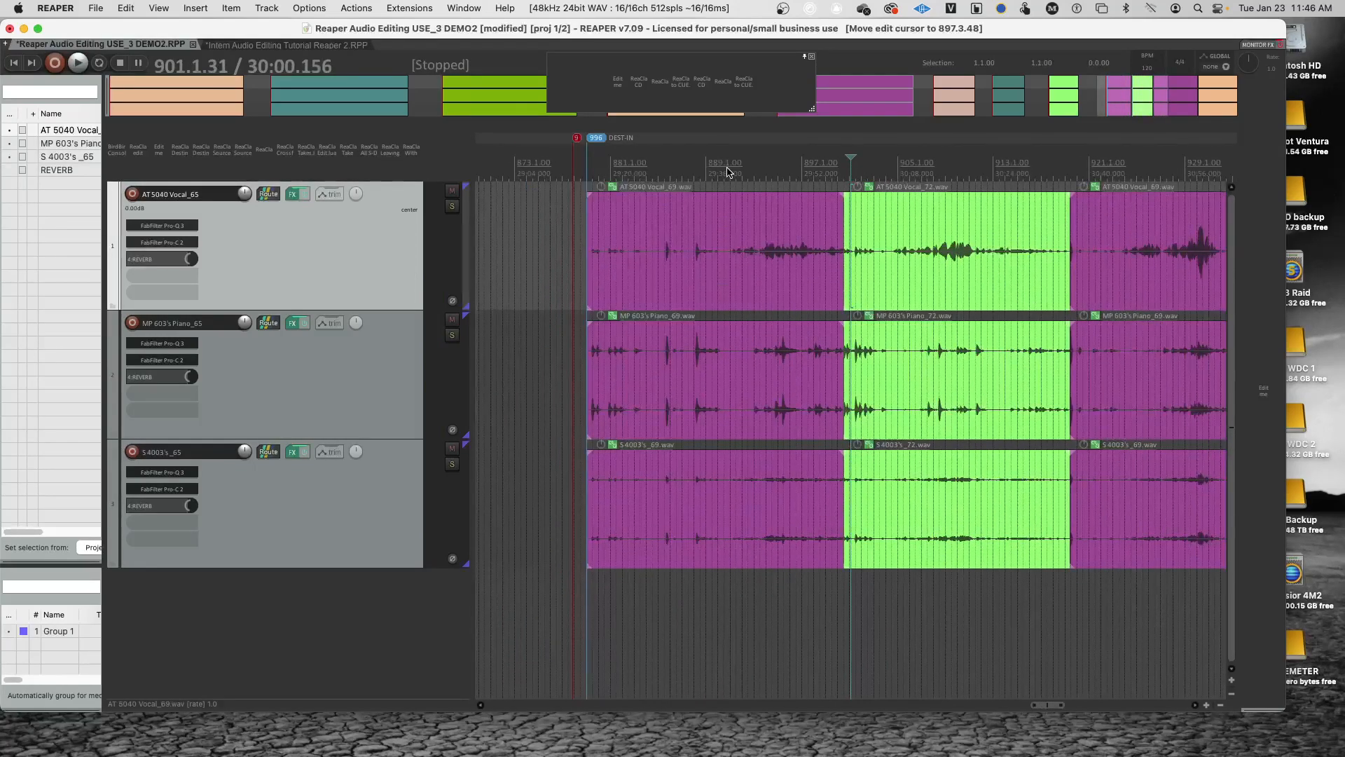
scroll(727, 171, down, 10)
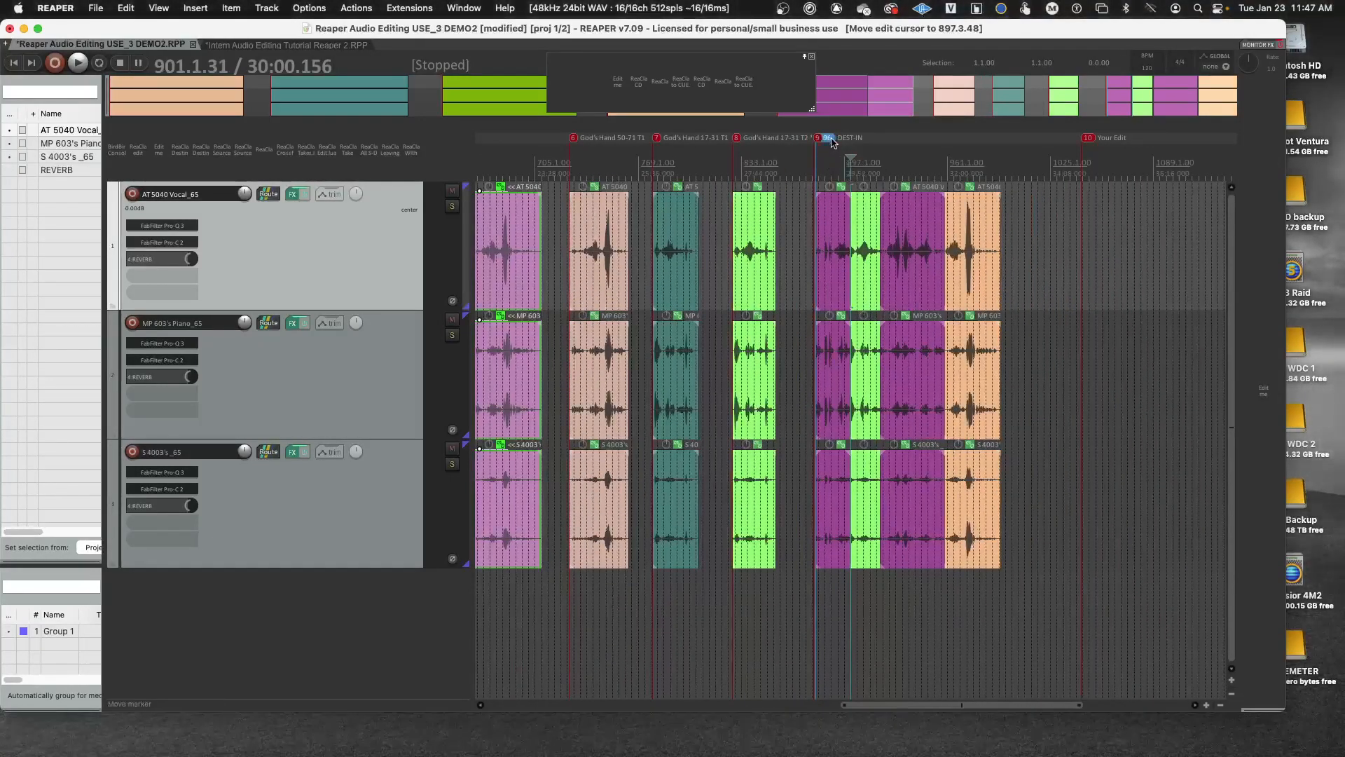
click(1096, 158)
key(1)
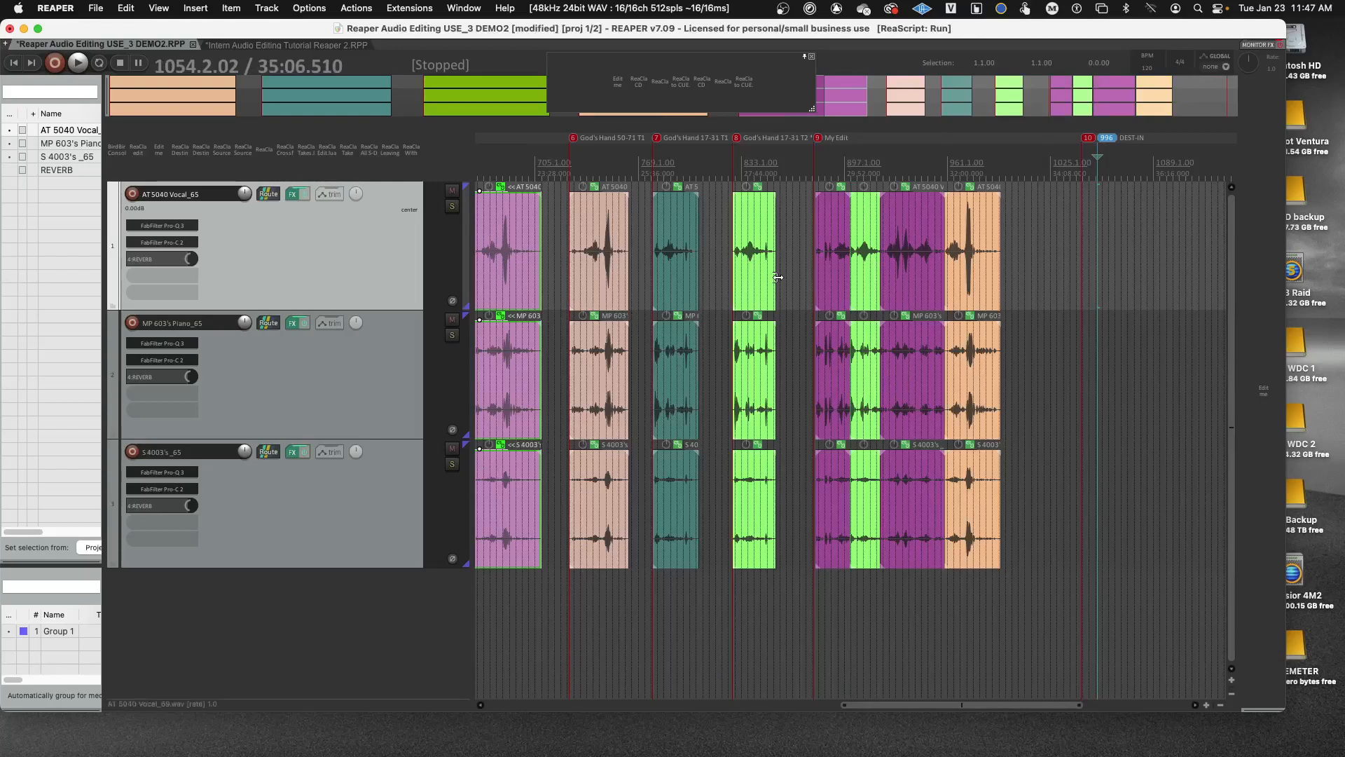
Step: Add a source IN marker at 590.2.94 in the Gods Hand T5 take, just before the first piano note
scroll(777, 278, left, 5)
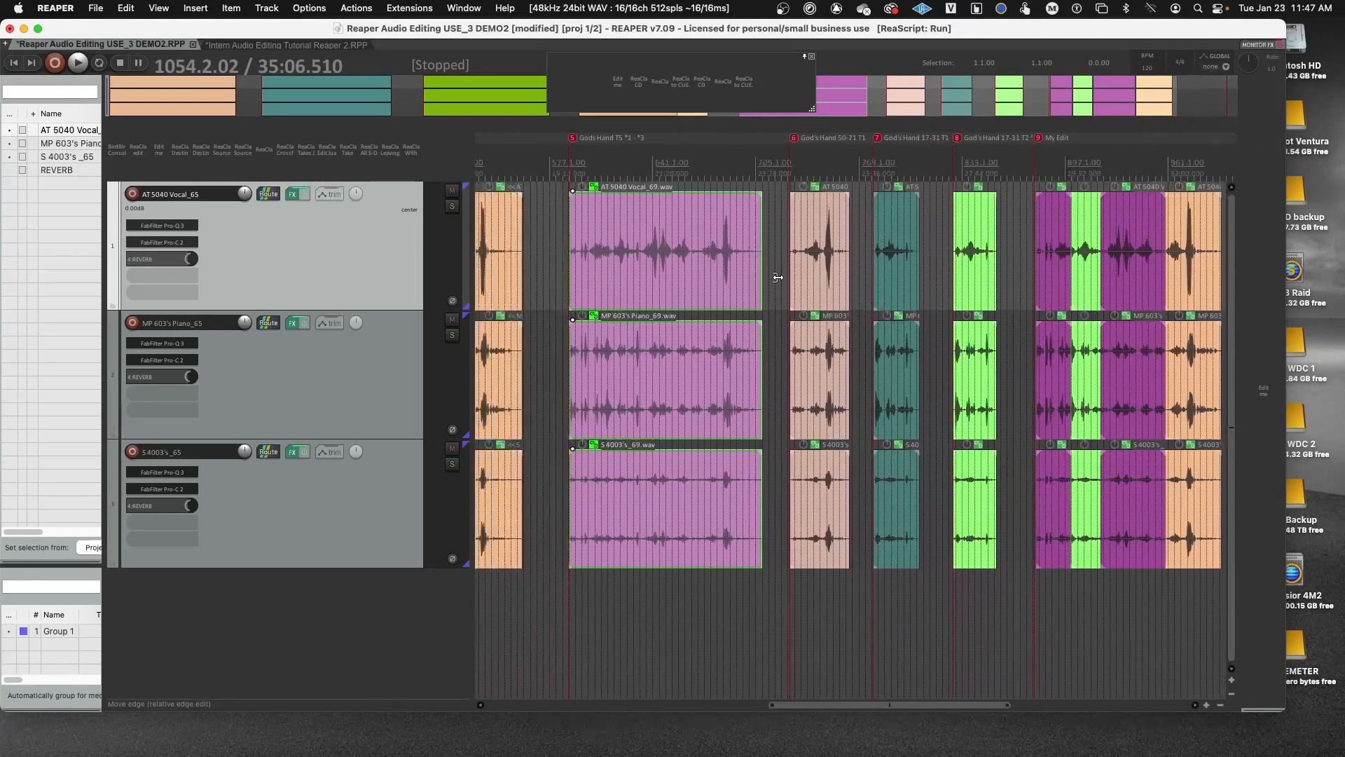
click(547, 282)
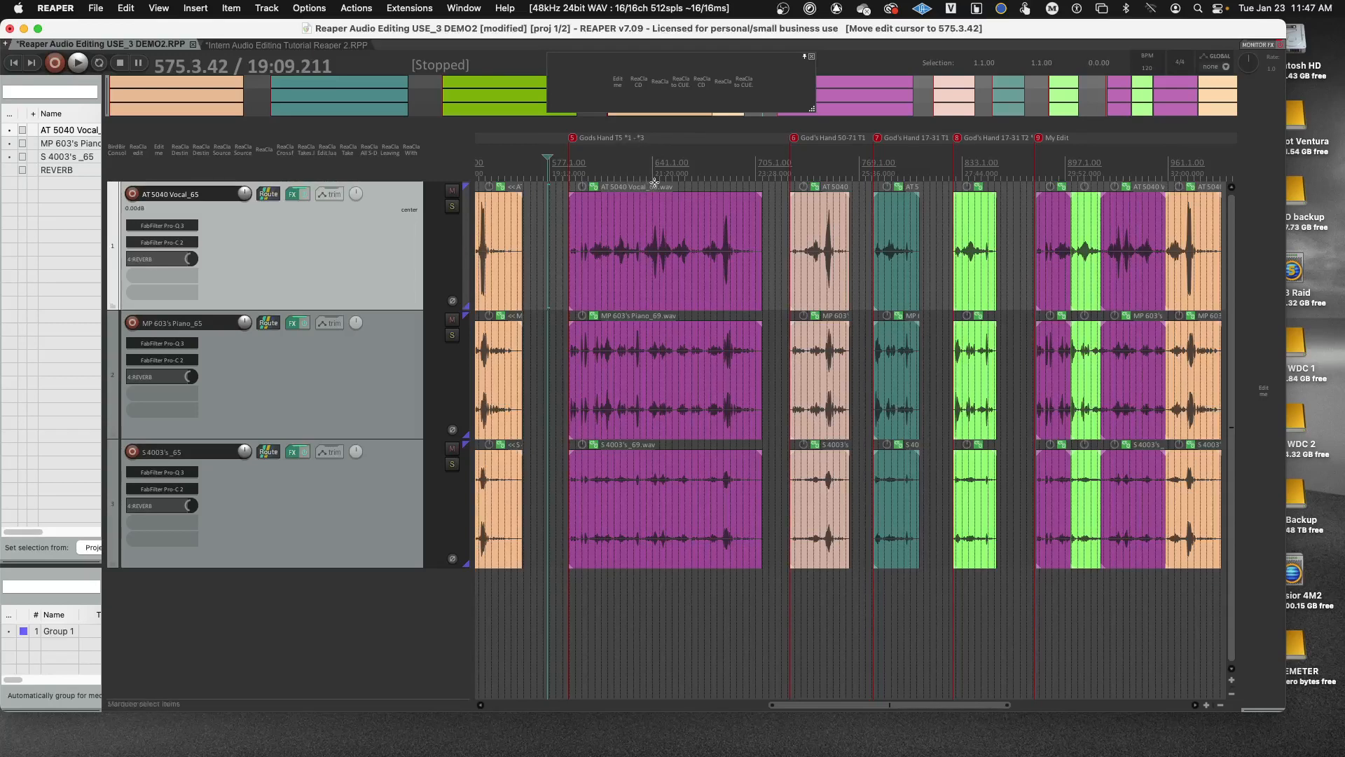
click(568, 163)
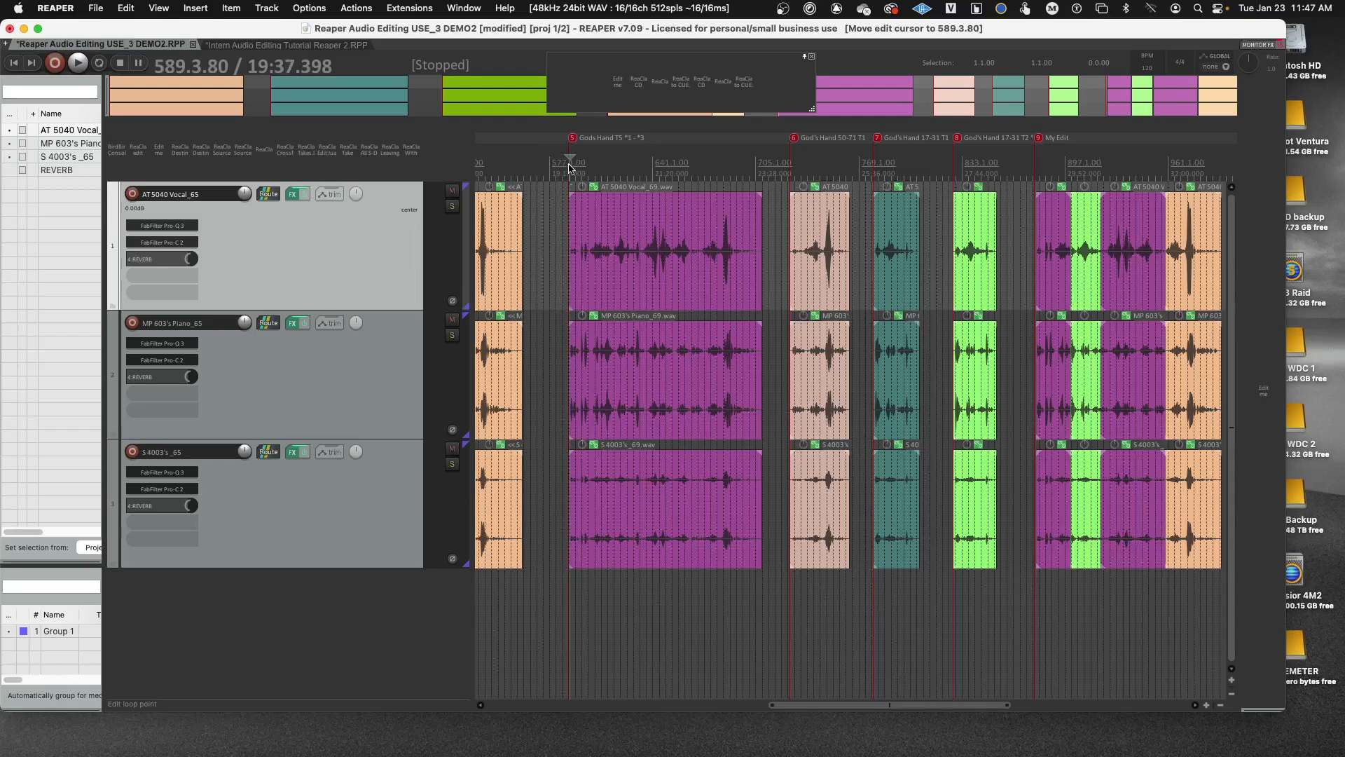
scroll(568, 168, up, 5)
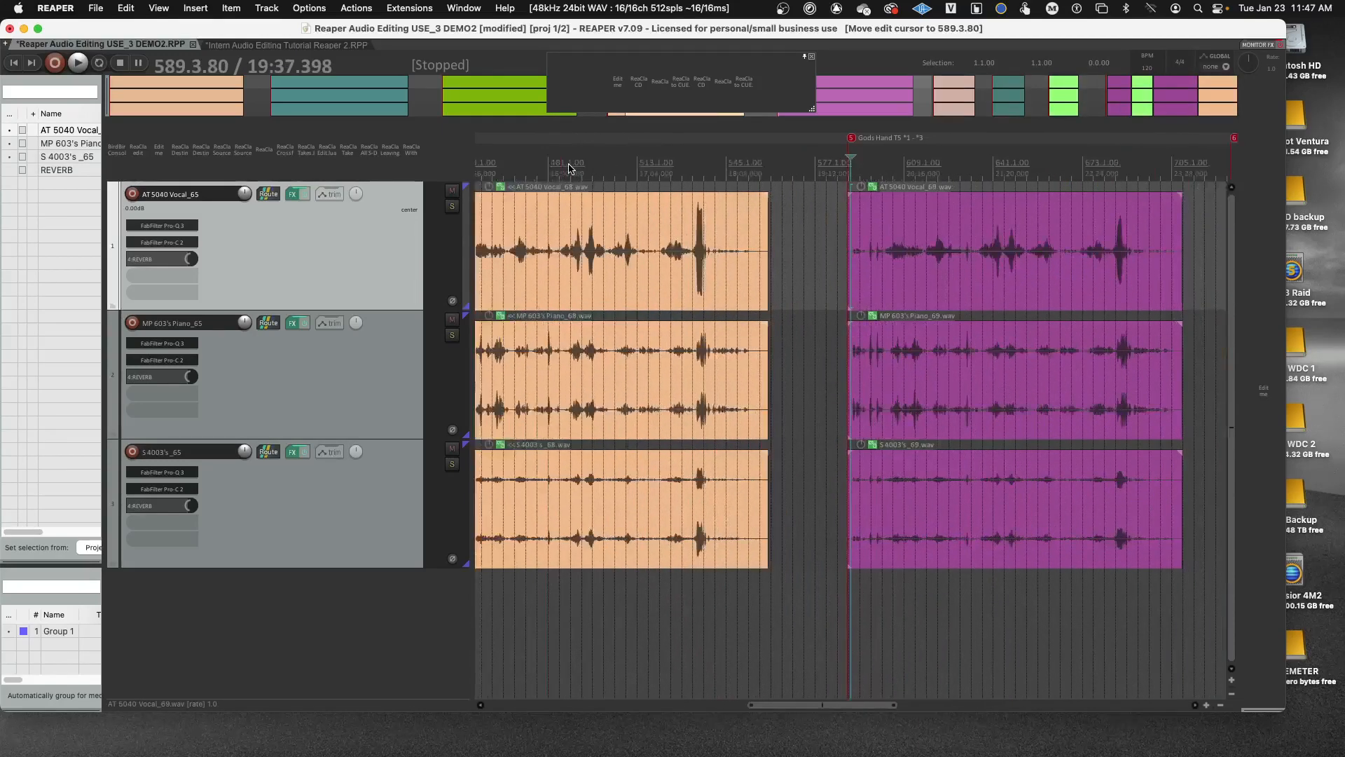
scroll(568, 169, up, 6)
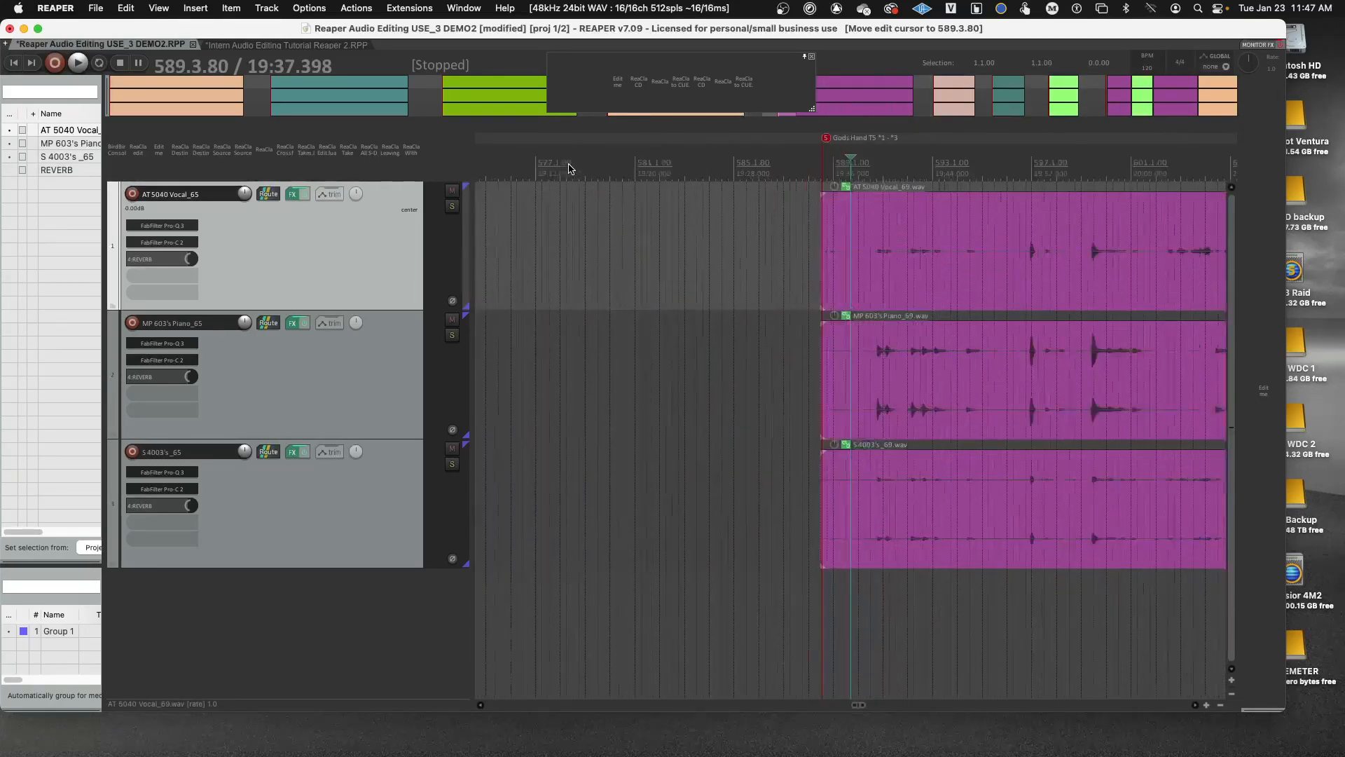
scroll(569, 168, up, 1)
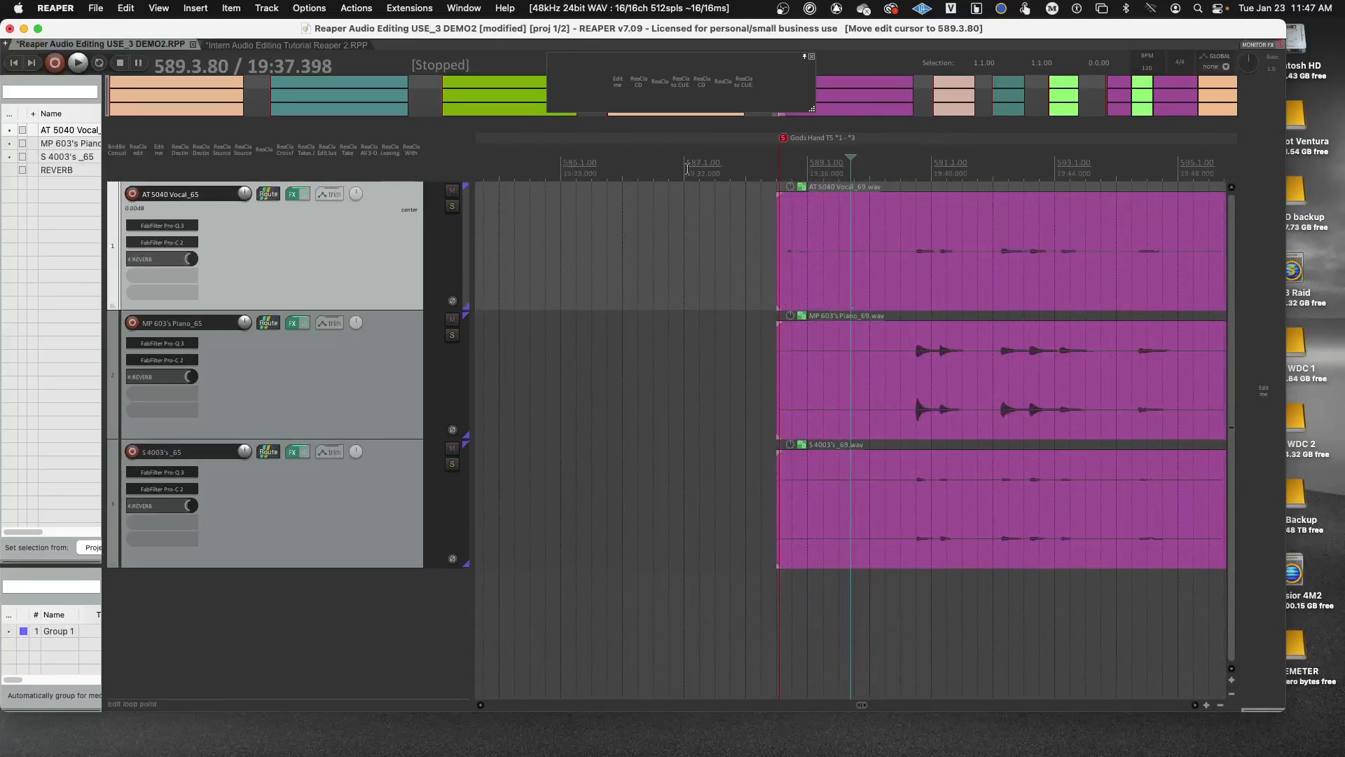
click(895, 158)
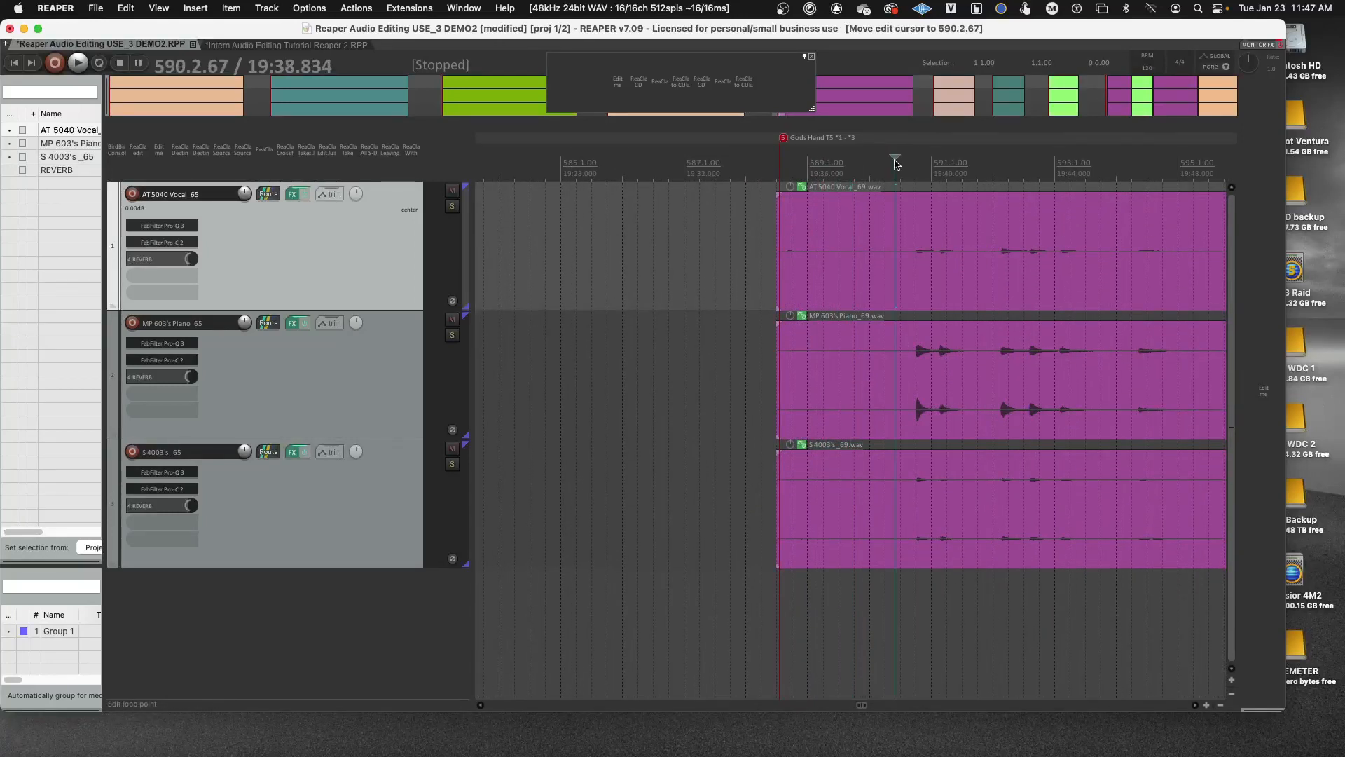
click(899, 157)
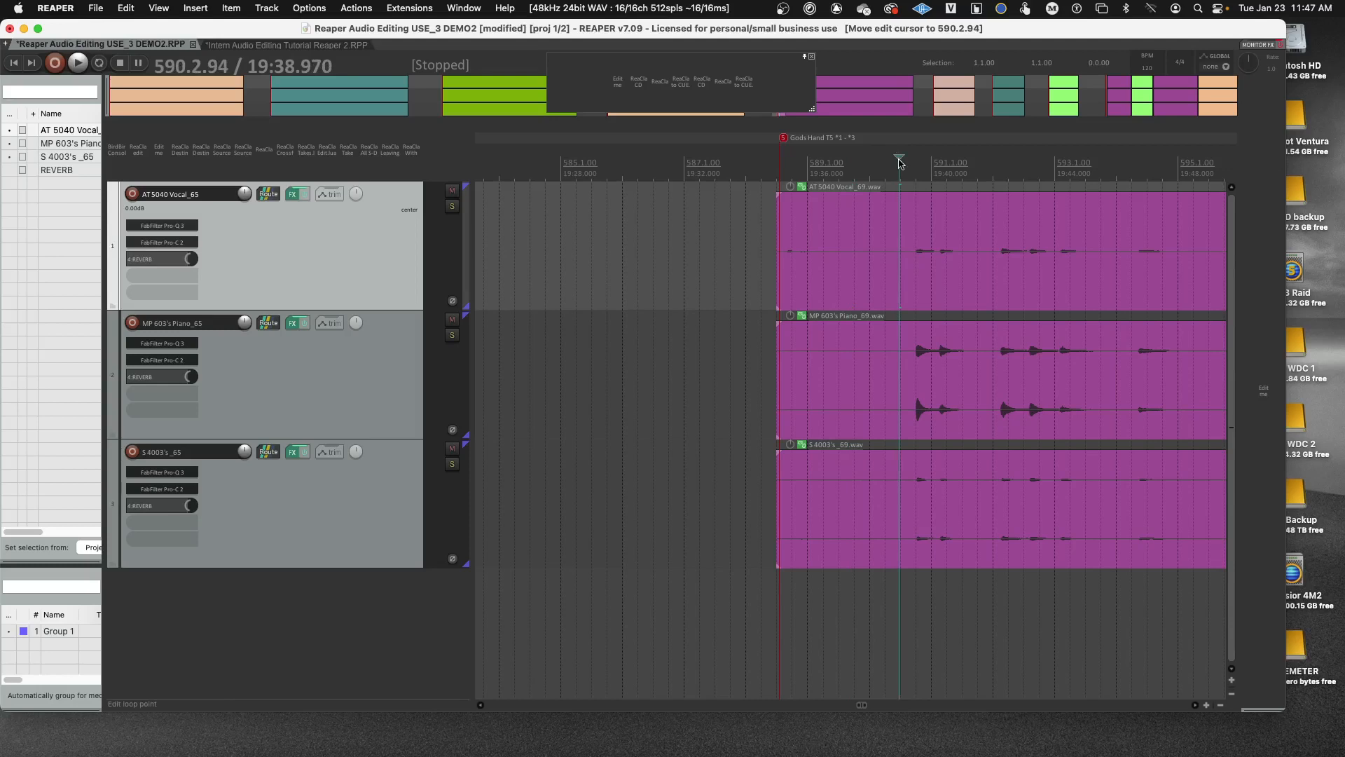
key(3)
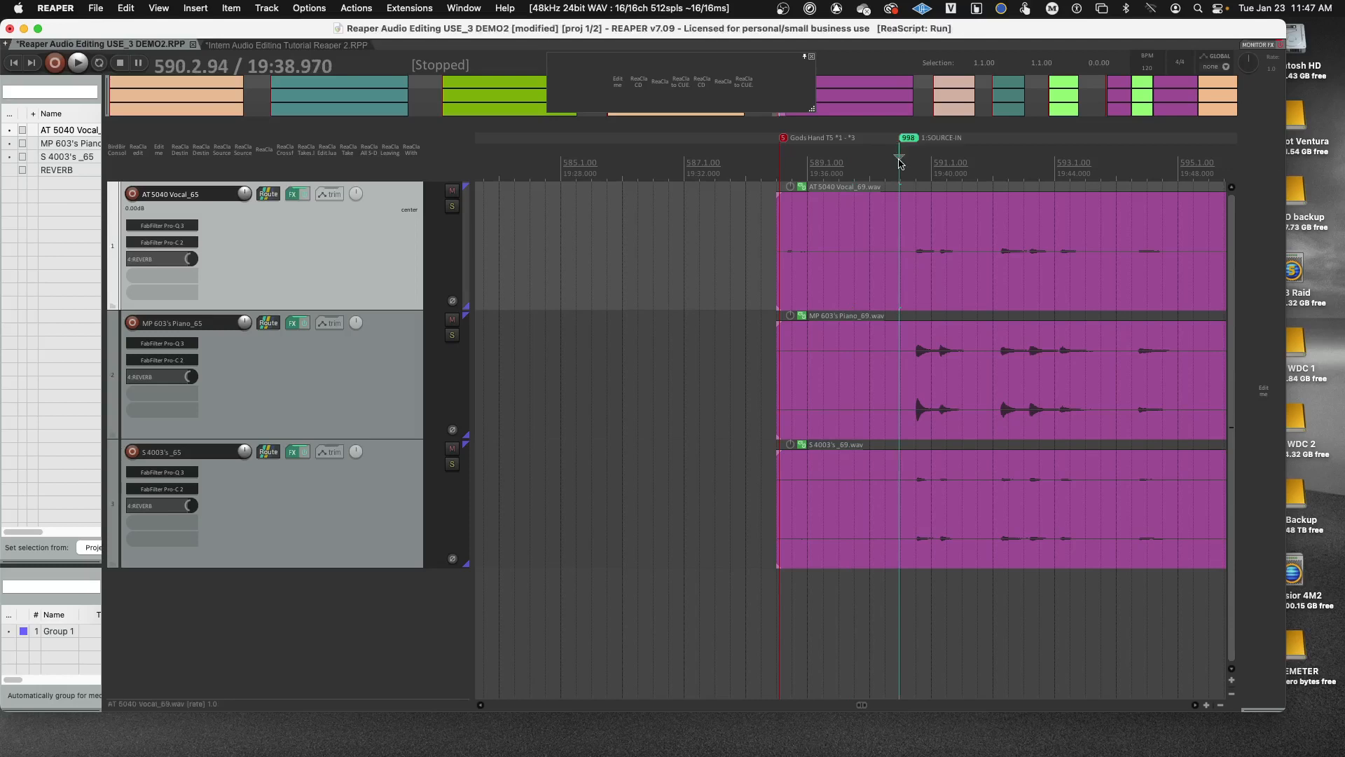
Step: Audition the Gods Hand T5 take from 611.4.21 up to the loud piano note to locate the first edit point
scroll(901, 164, down, 10)
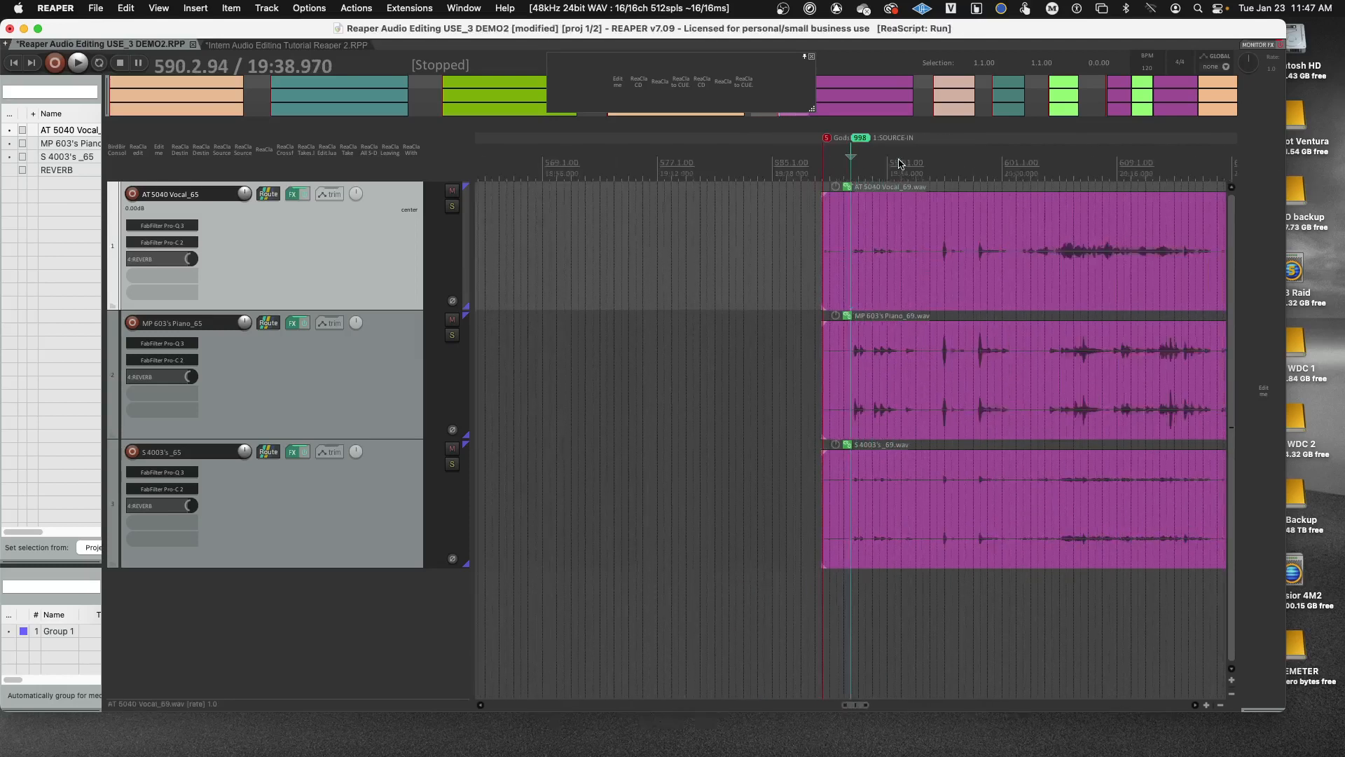
click(1072, 170)
scroll(1074, 172, up, 3)
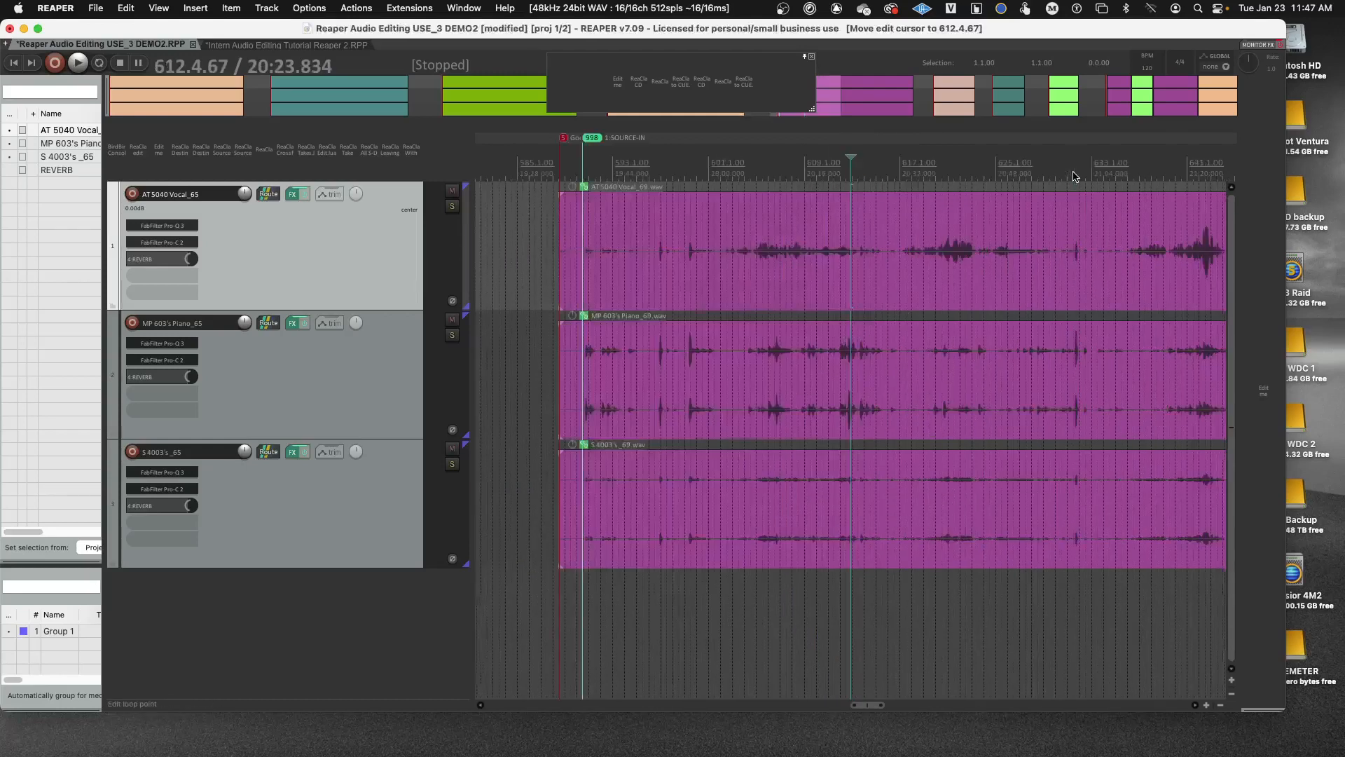
scroll(1075, 175, up, 5)
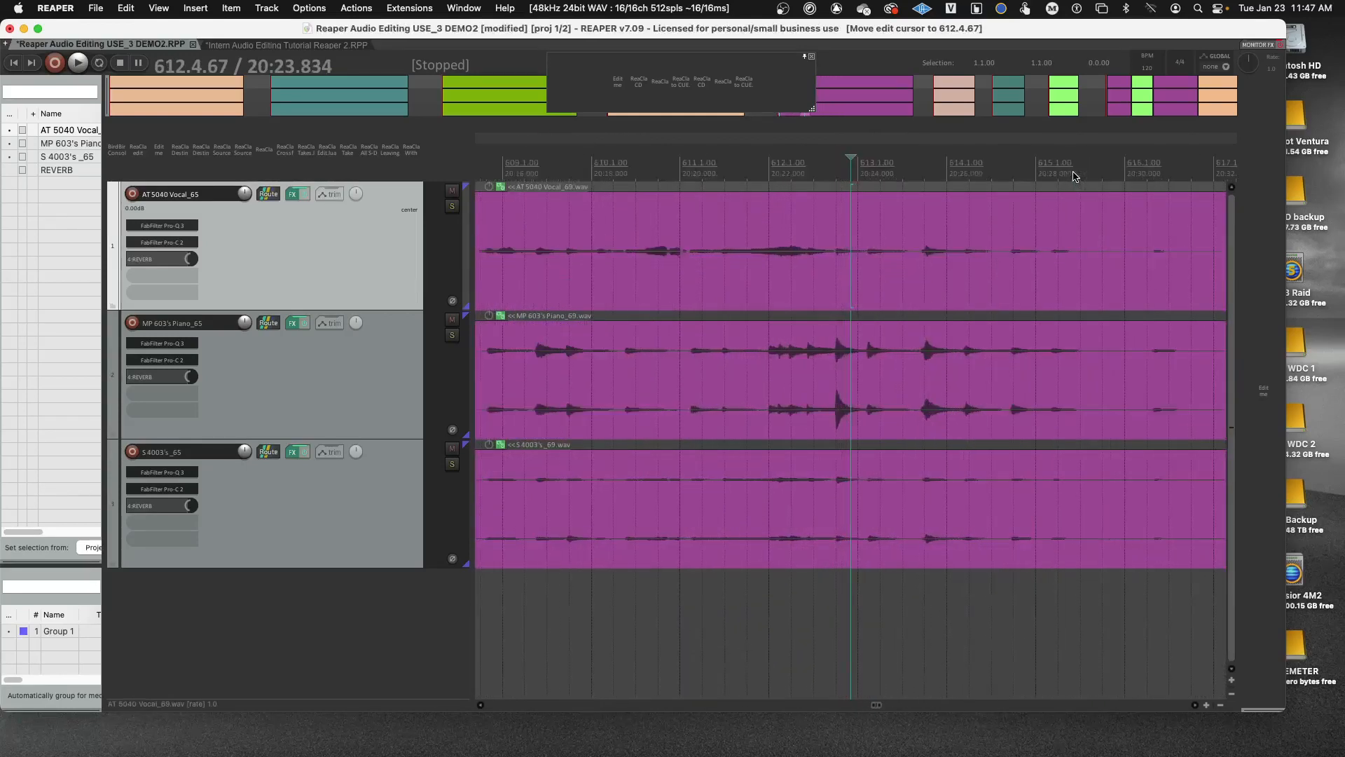
click(752, 161)
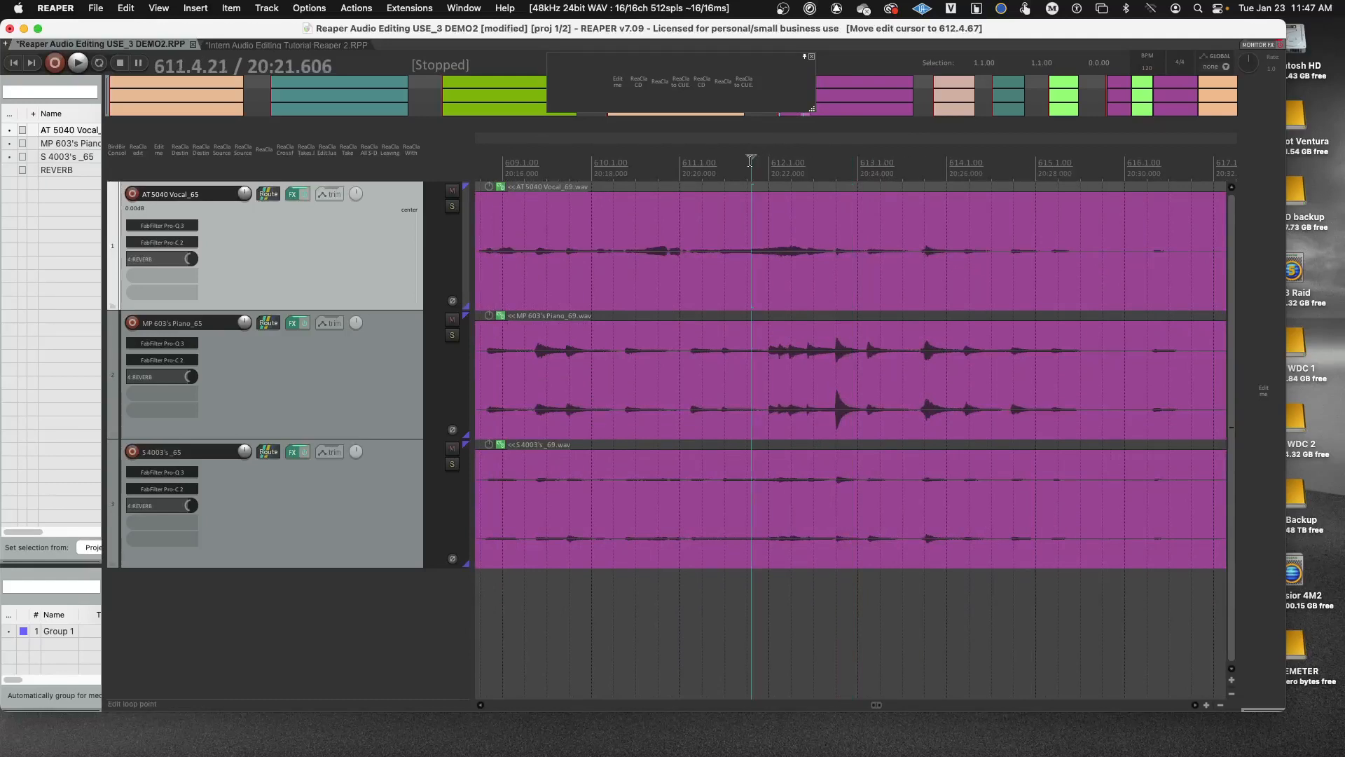
key(space)
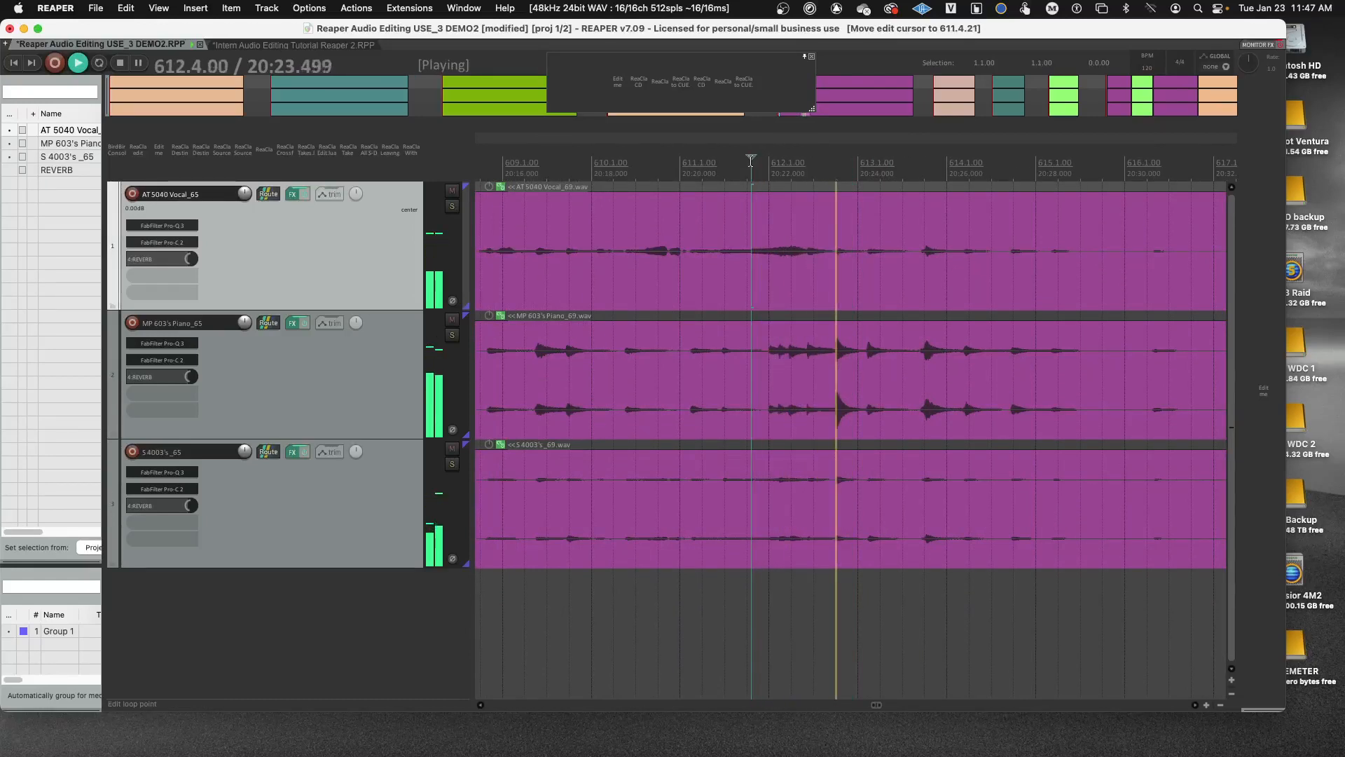
key(space)
Step: Add a source OUT marker at 612.4.01 in the Gods Hand T5 take, right at the attack of the loud piano note
scroll(988, 231, up, 8)
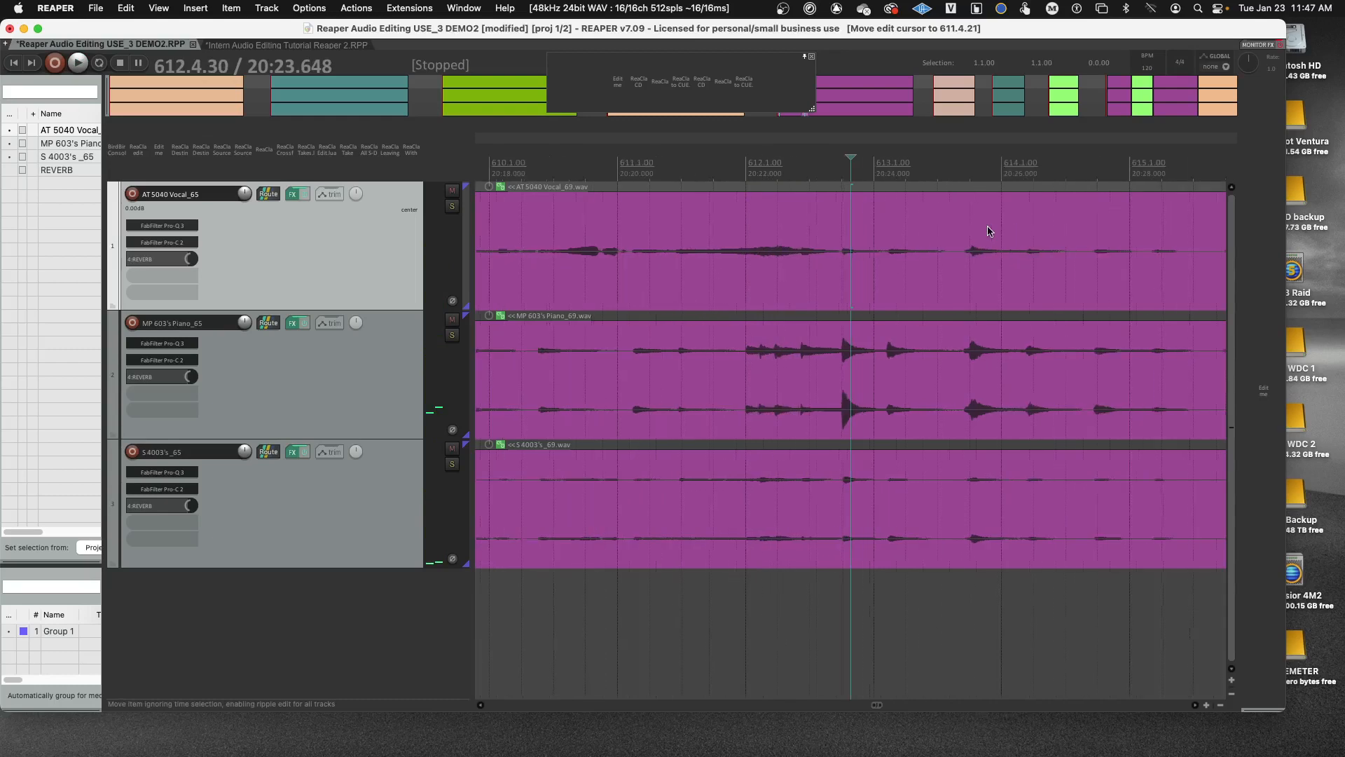
scroll(989, 231, up, 4)
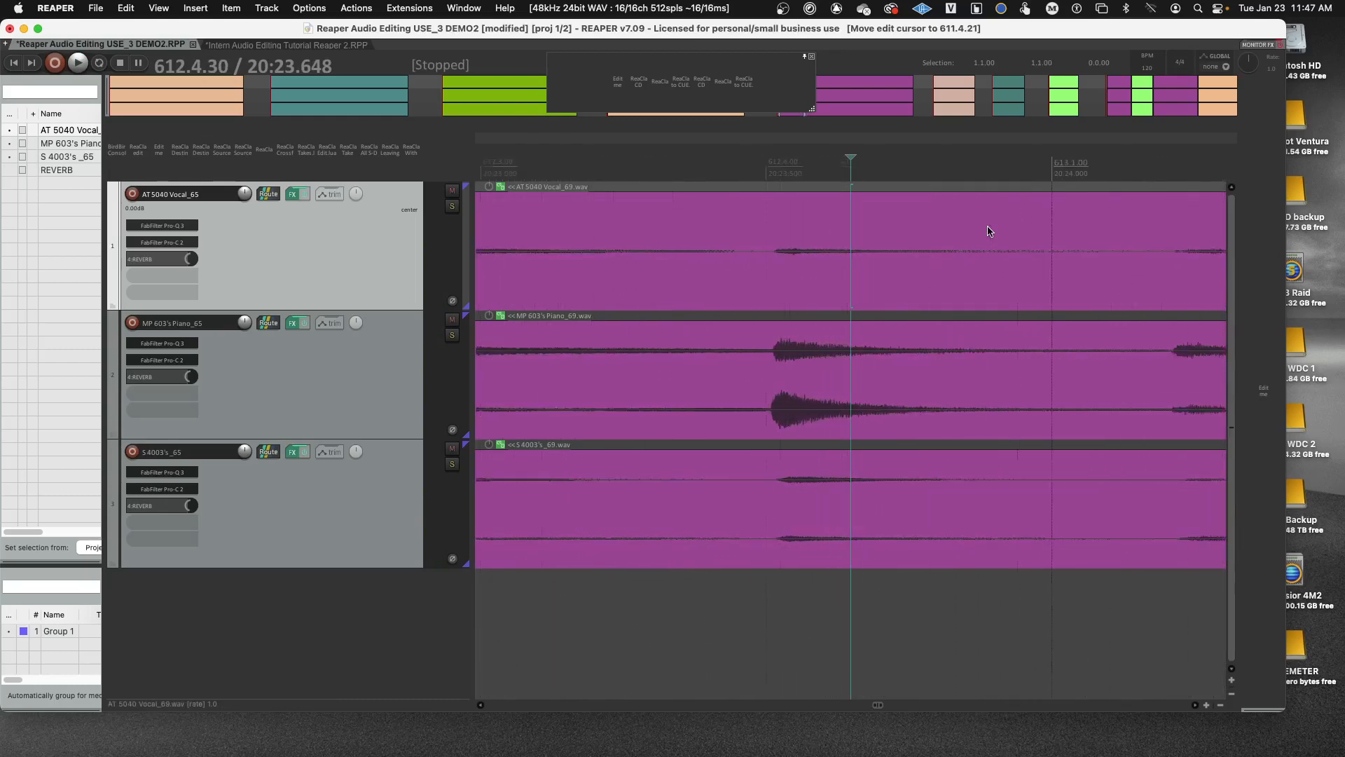
scroll(845, 156, right, 1)
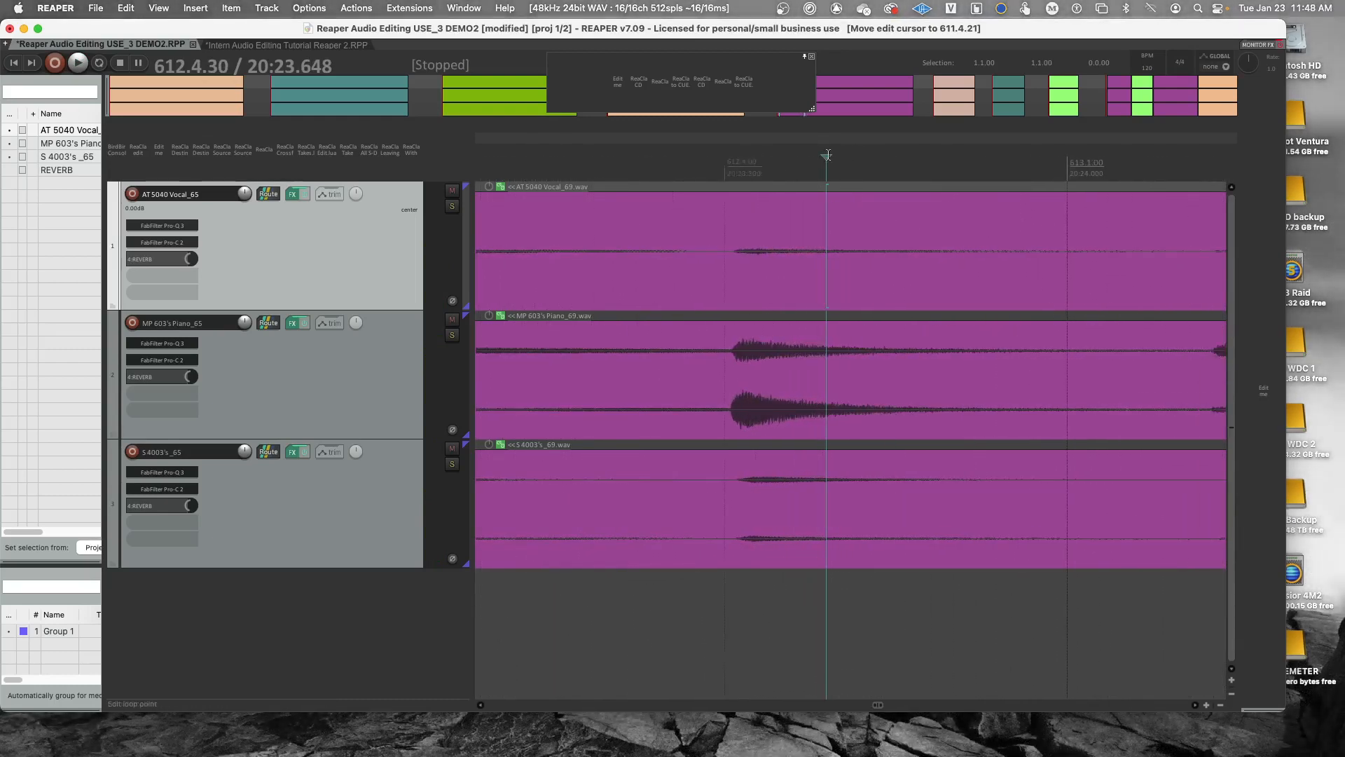
drag(833, 157, 729, 150)
click(730, 151)
scroll(730, 150, left, 1)
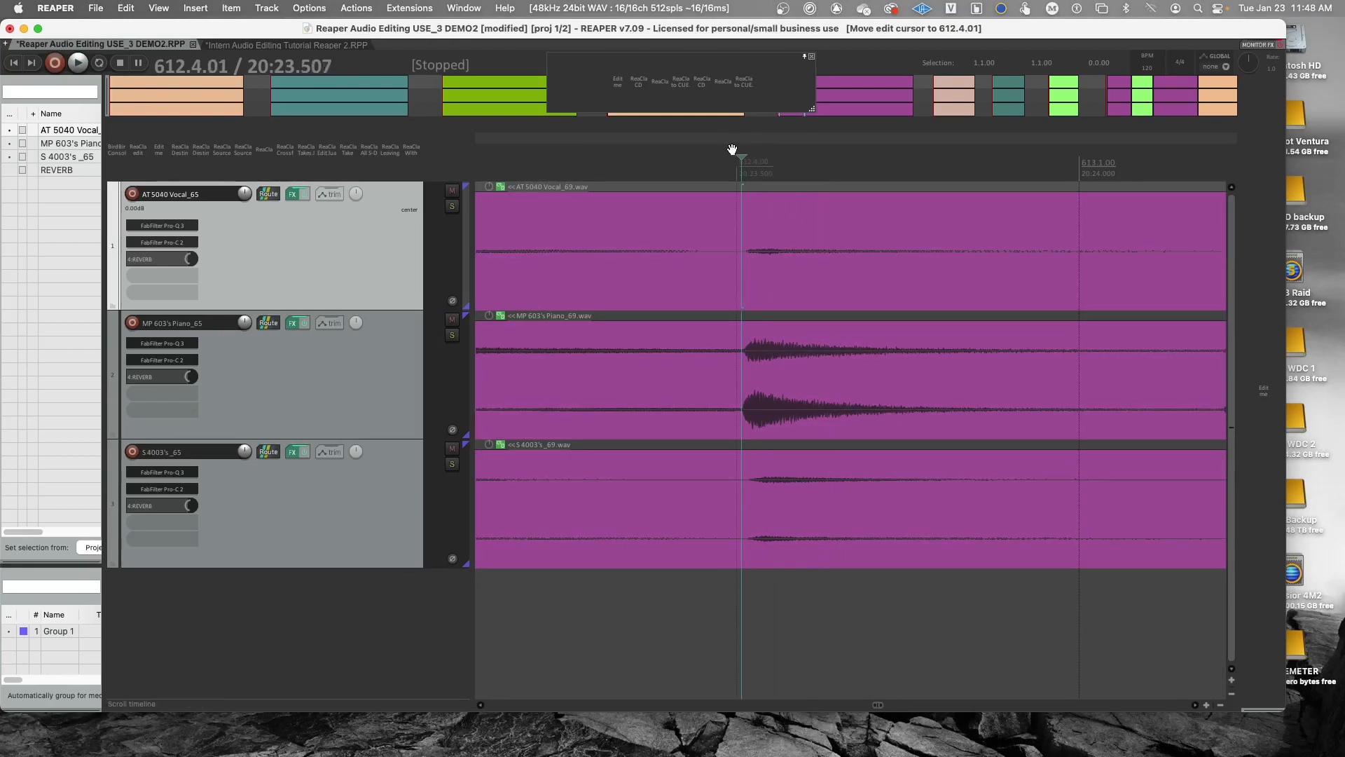
key(4)
Step: Run the source-destination edit to copy the marked Gods Hand T5 section to the destination IN point after Your Edit
scroll(767, 137, down, 10)
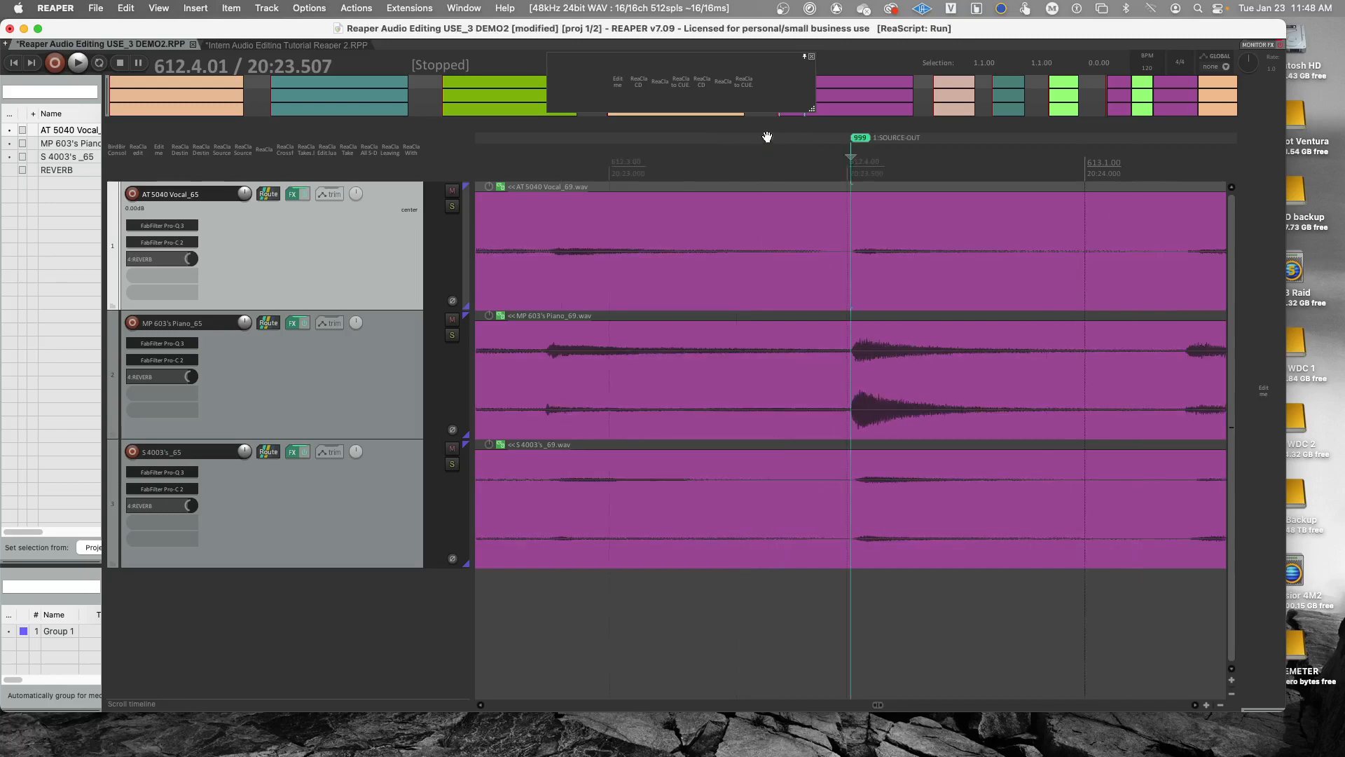
scroll(767, 136, down, 15)
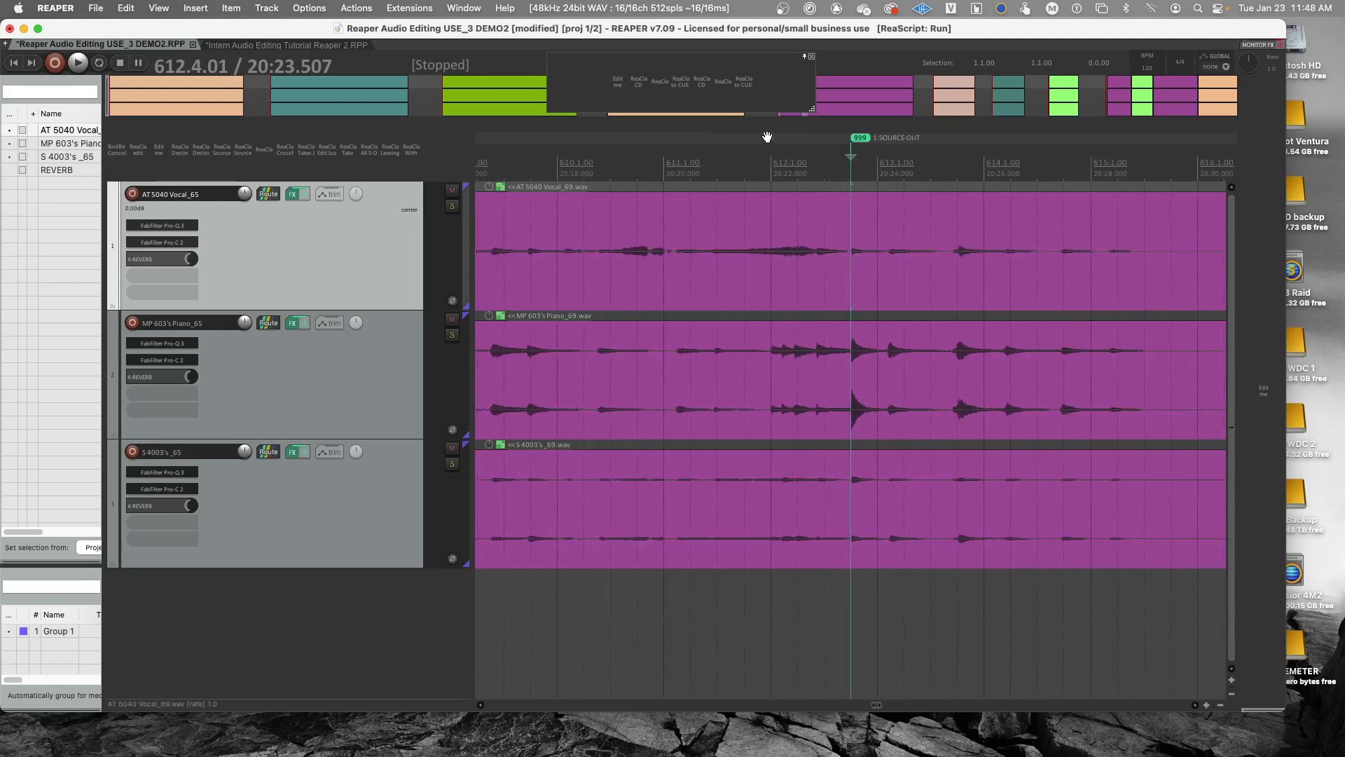
scroll(767, 137, down, 15)
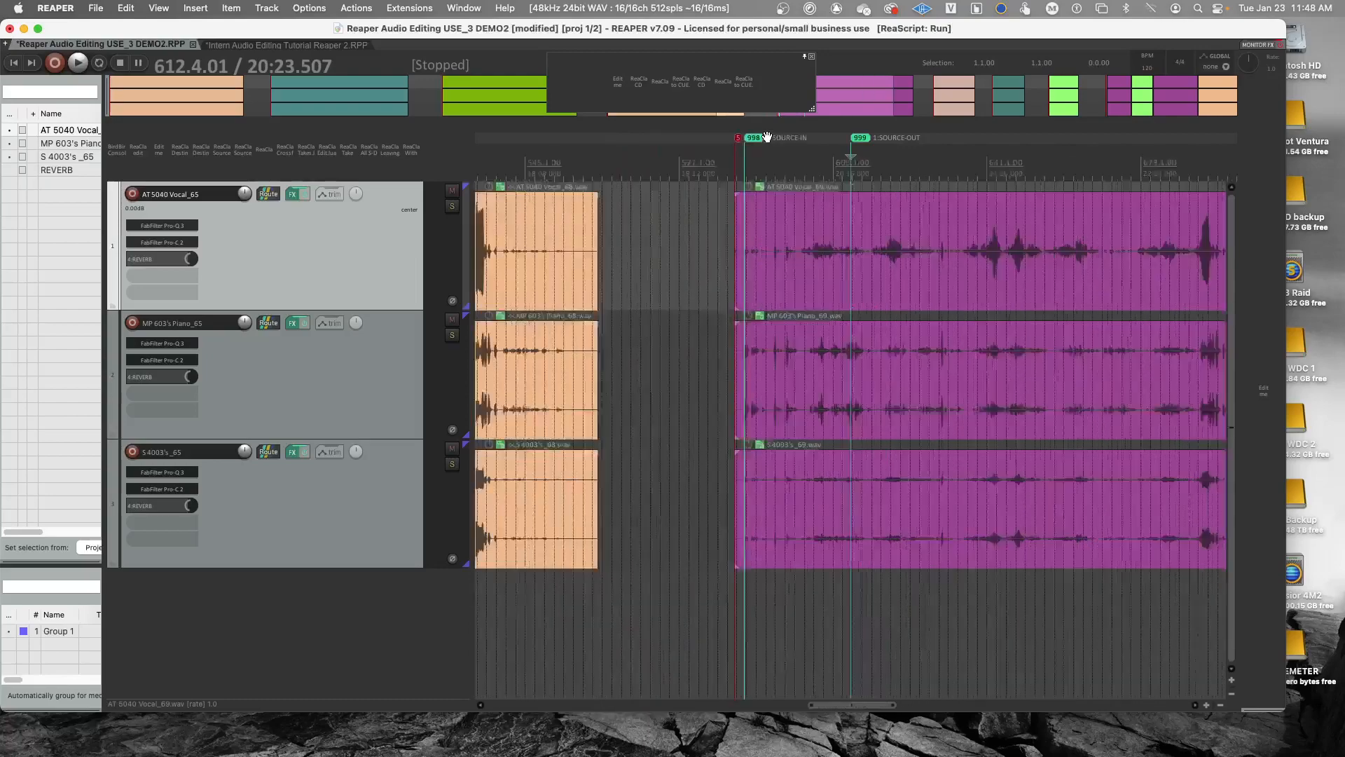
scroll(767, 137, down, 3)
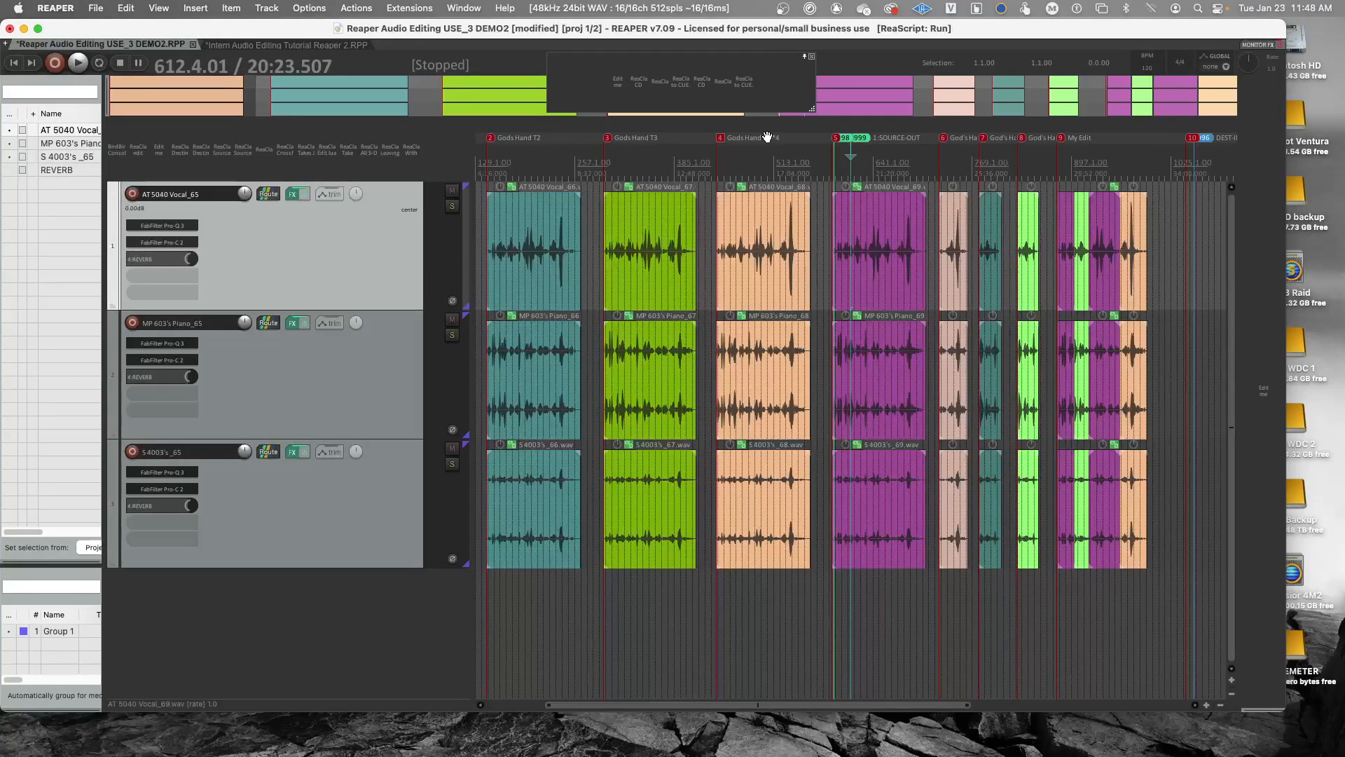
key(5)
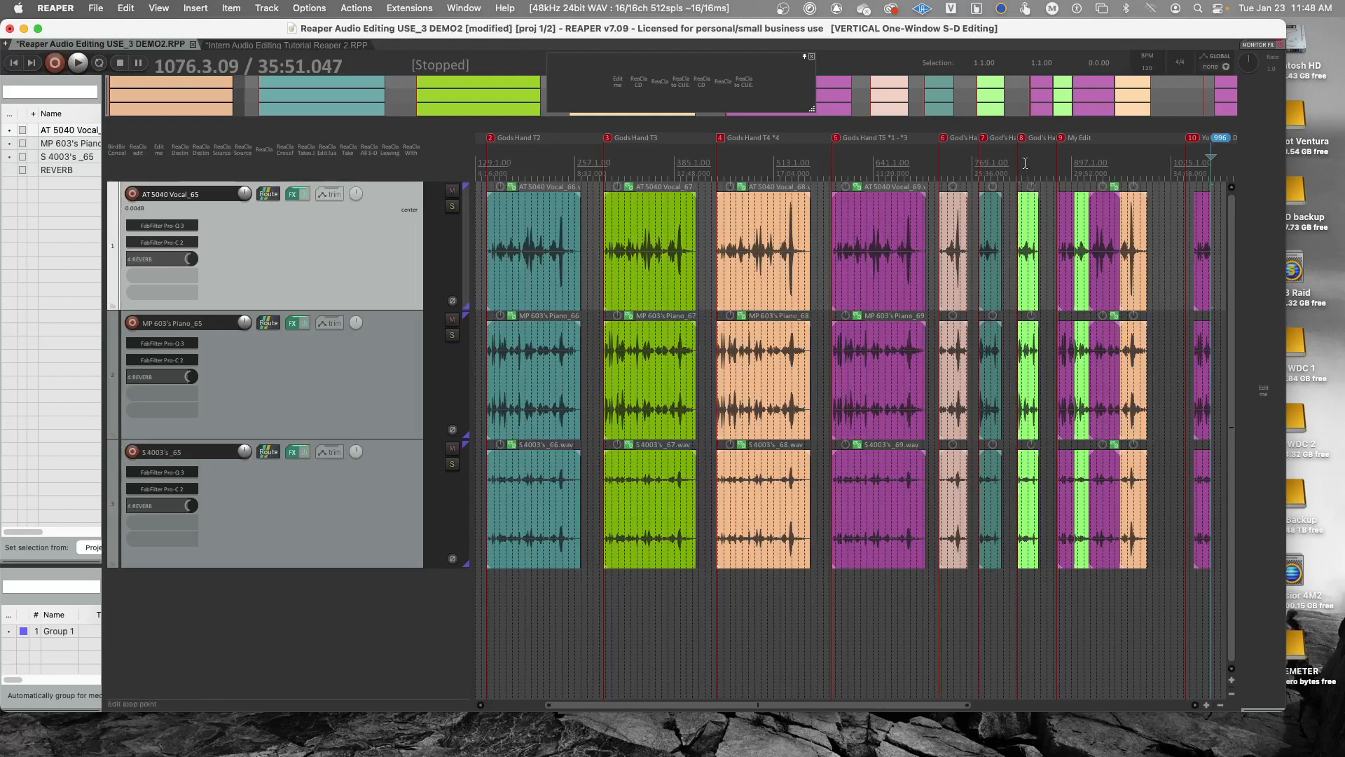
Step: Audition the second edit point in My Edit, where the green take meets the following purple take, starting from 918.2.23
click(1080, 167)
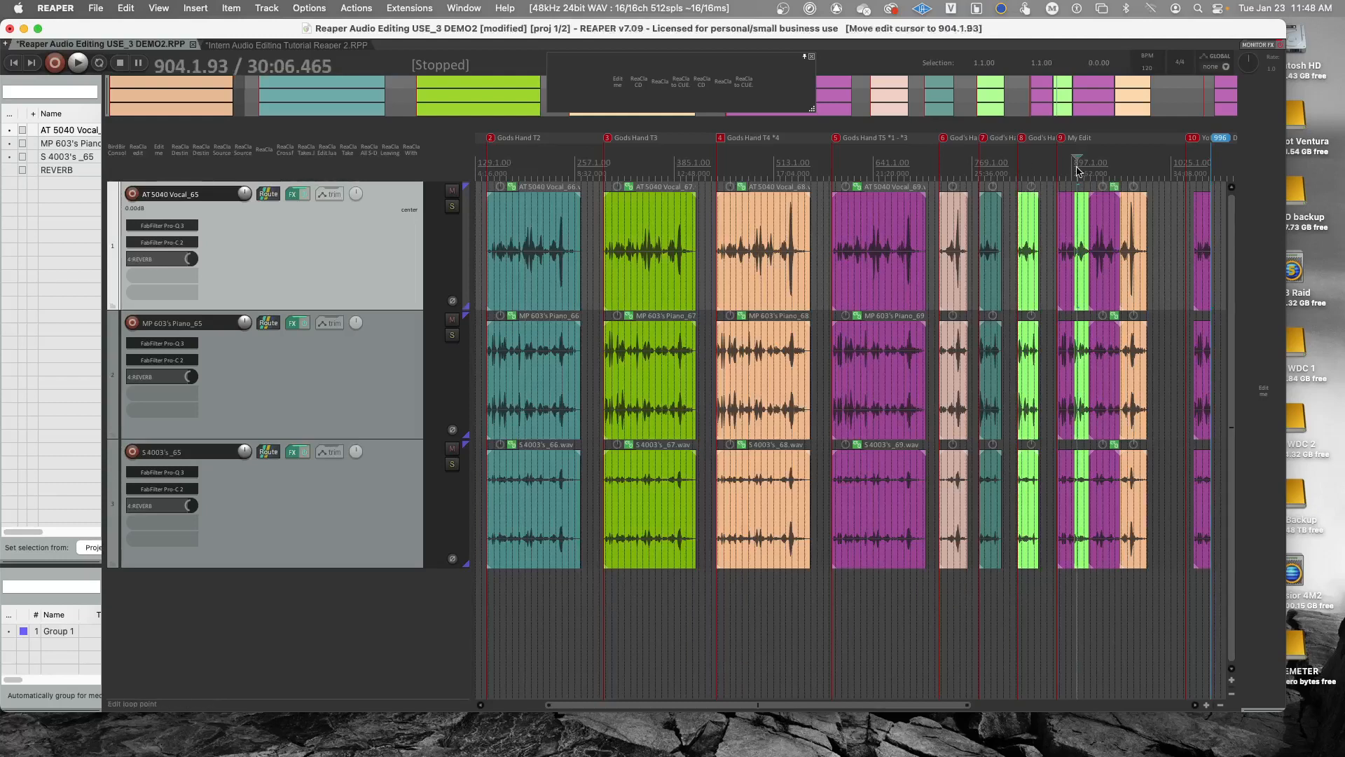
scroll(1079, 171, up, 3)
scroll(1077, 171, up, 5)
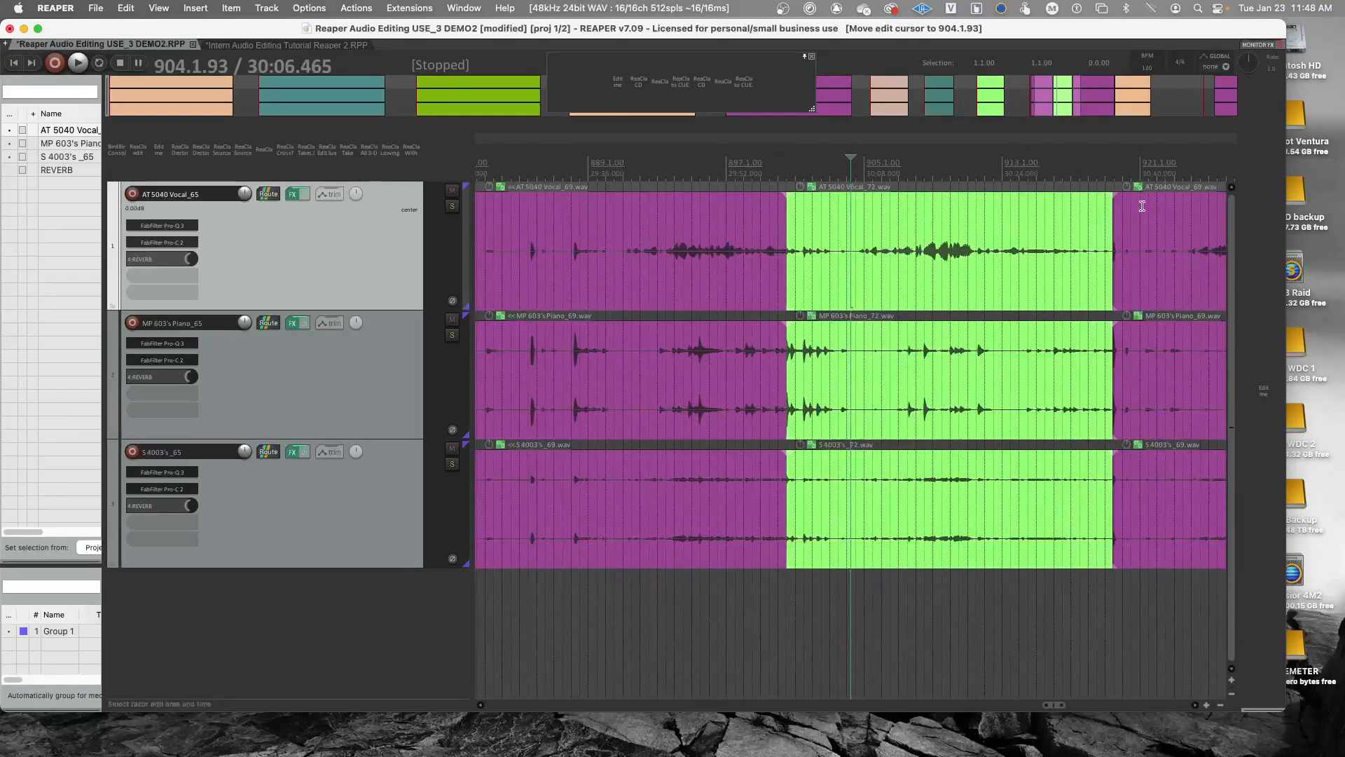
scroll(1142, 206, right, 4)
click(956, 162)
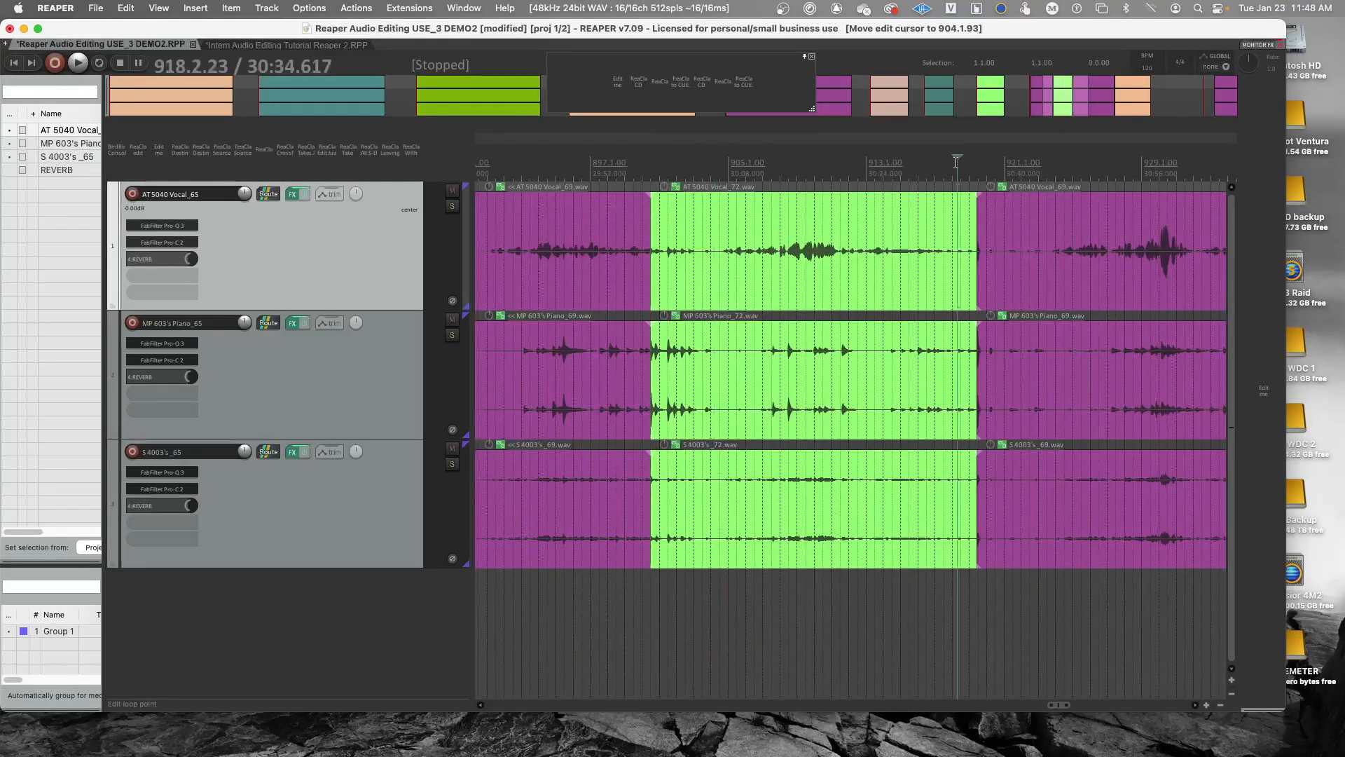
key(space)
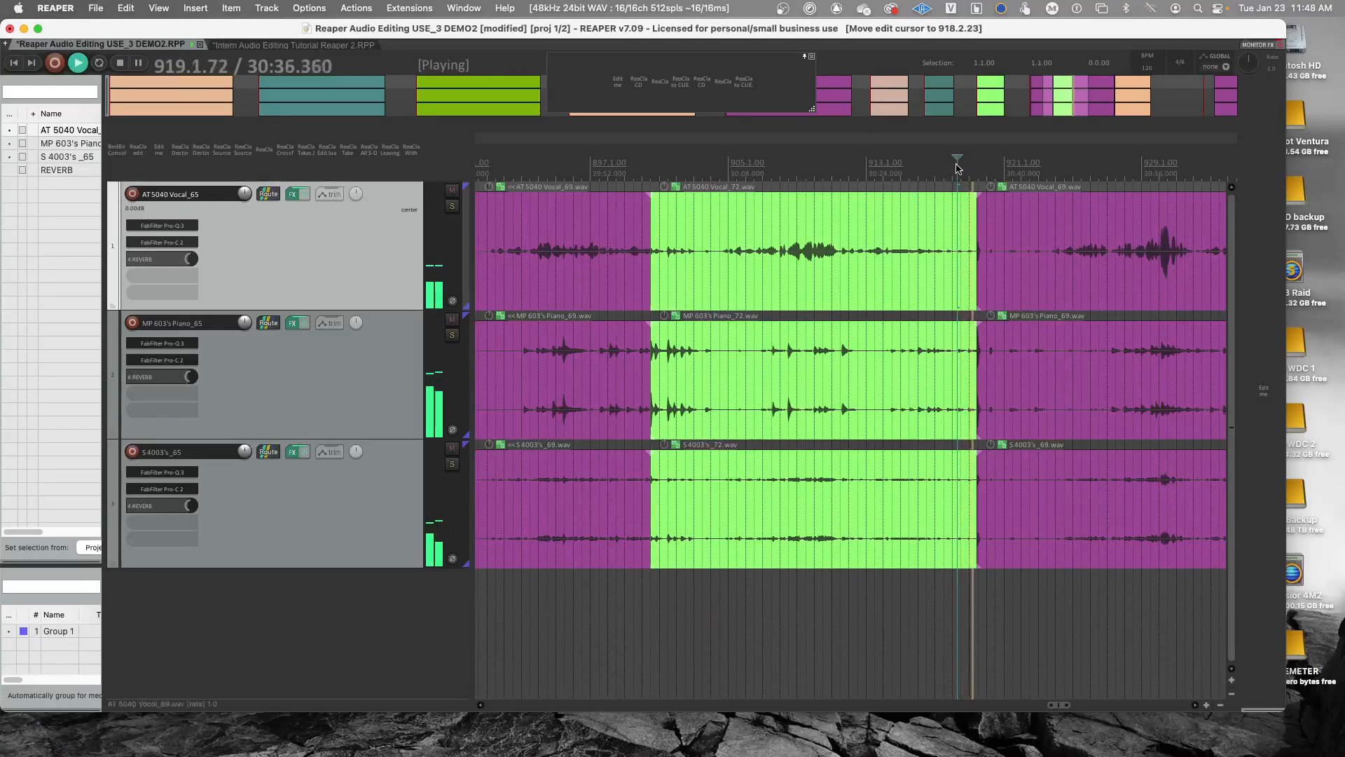
key(space)
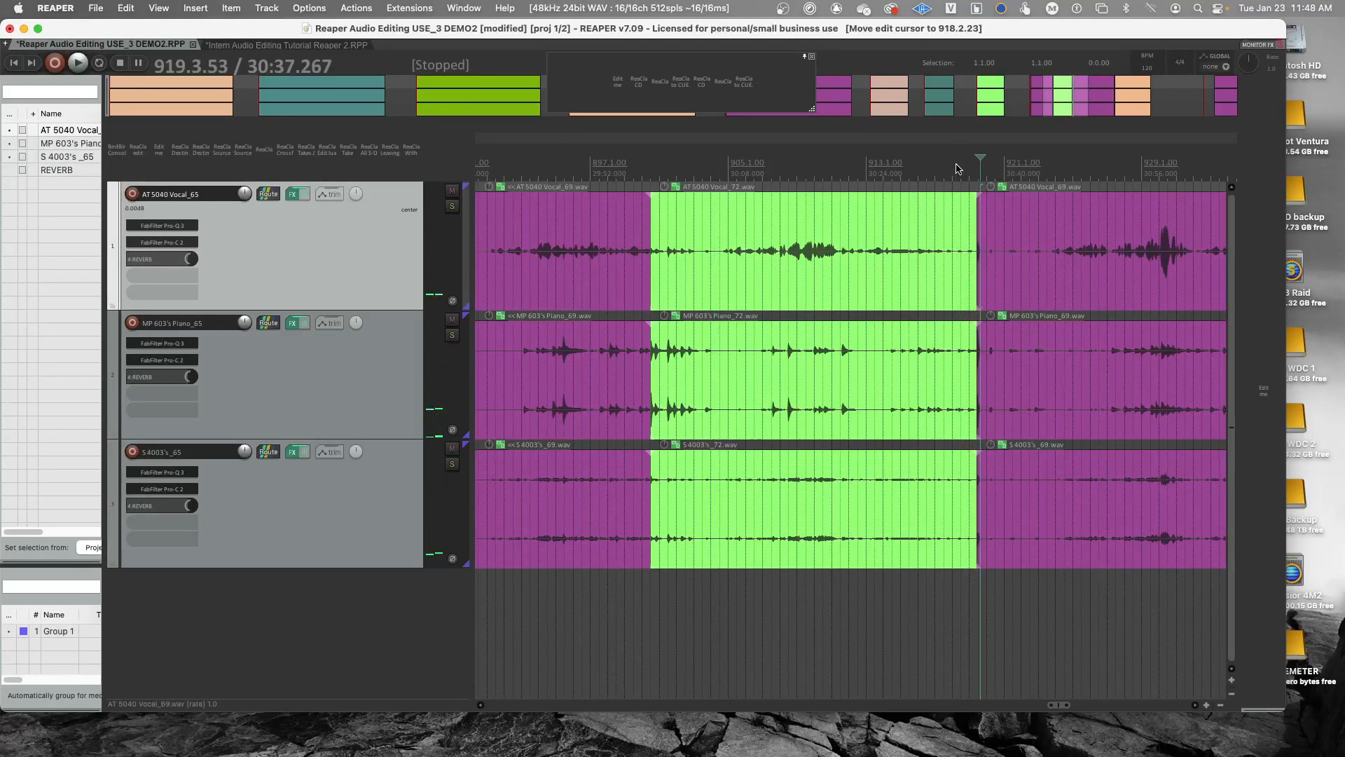
Step: Play the opening of the green God's Hand 17-31 T2 take from 829.1.36 to hear its first piano note
scroll(957, 168, down, 8)
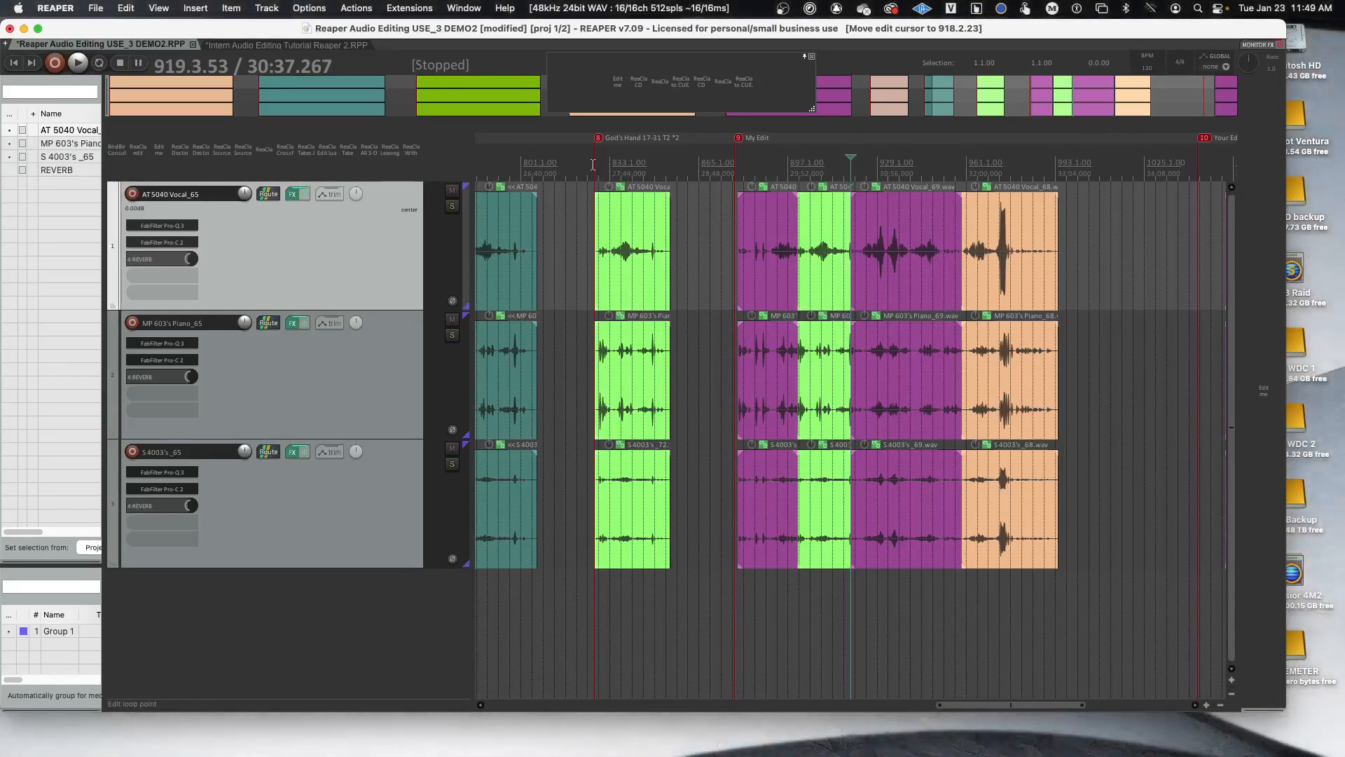
click(599, 162)
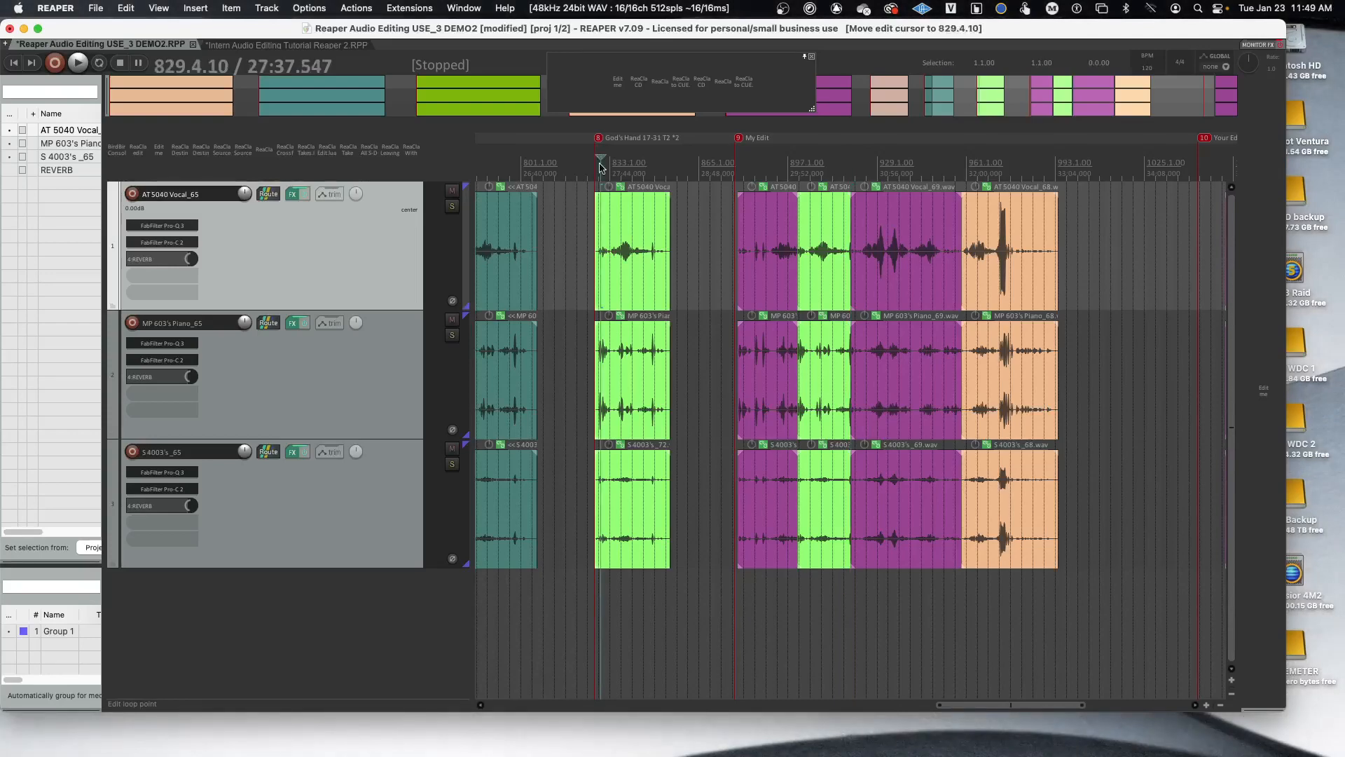
scroll(601, 166, up, 4)
scroll(600, 167, up, 8)
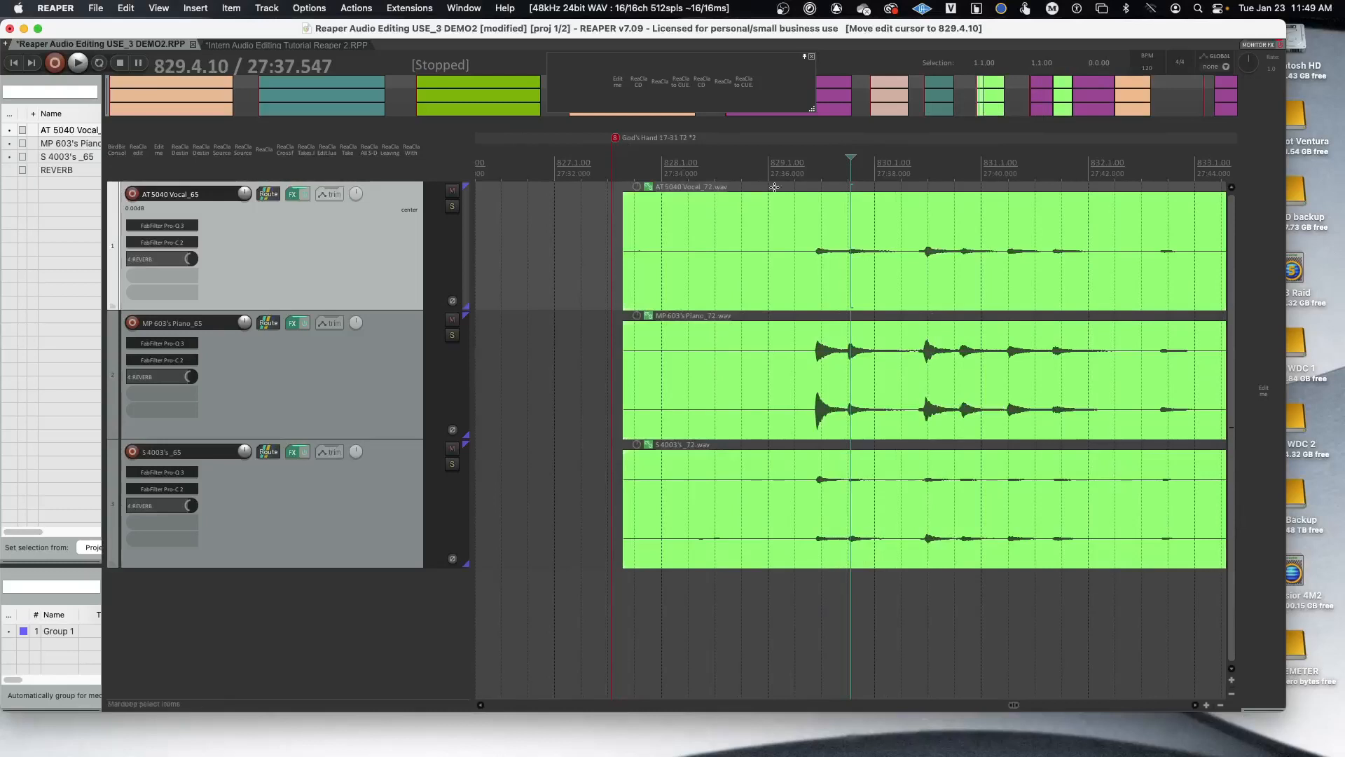
click(777, 167)
key(space)
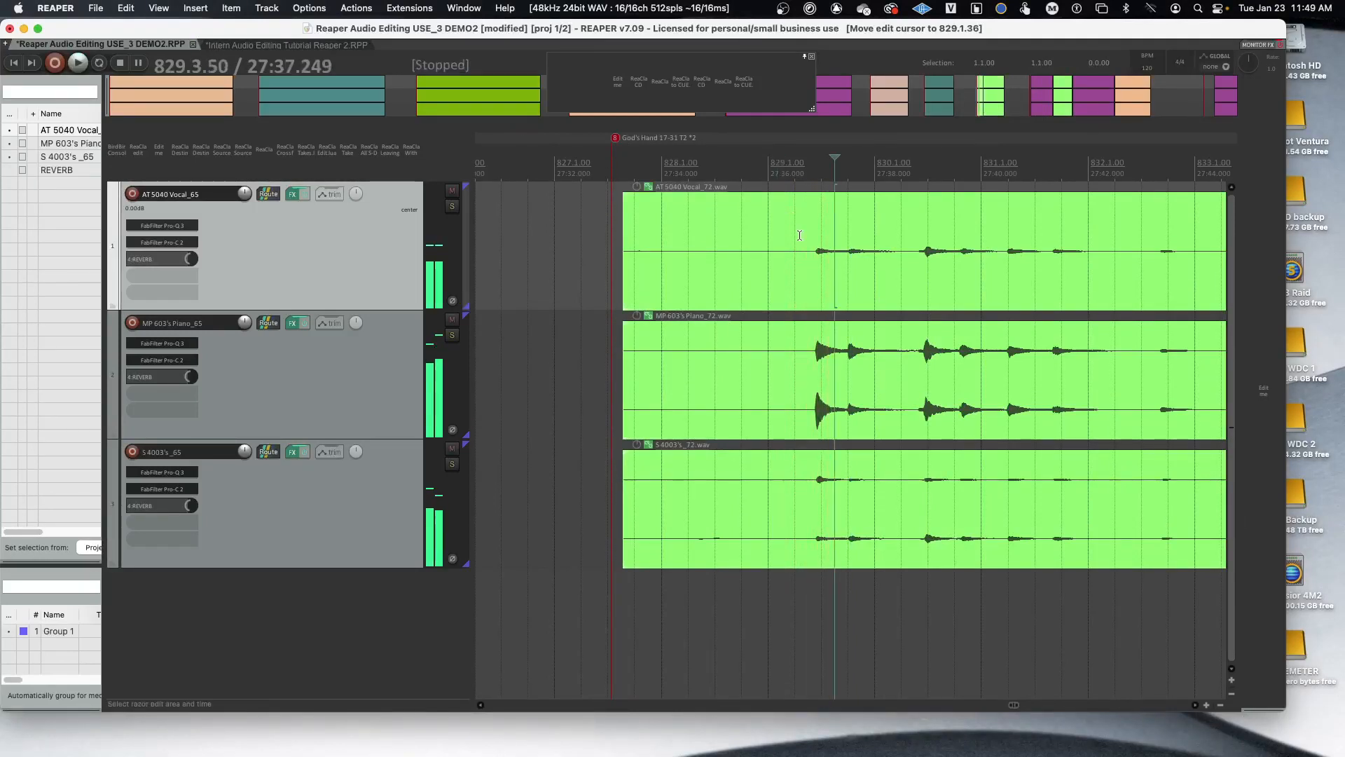
key(space)
Step: Add a source IN marker at 829.2.80 in the green God's Hand 17-31 T2 take, just before its first piano note
click(817, 166)
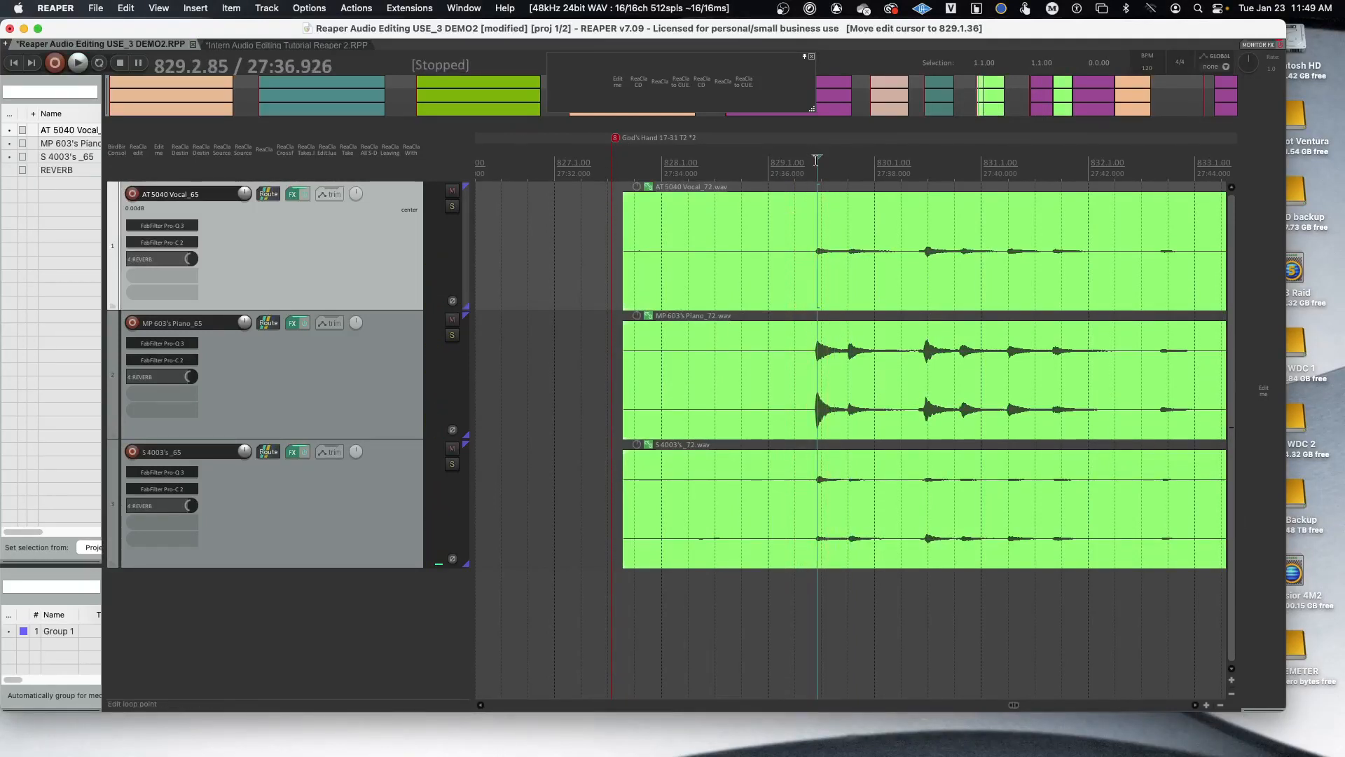
scroll(817, 166, up, 10)
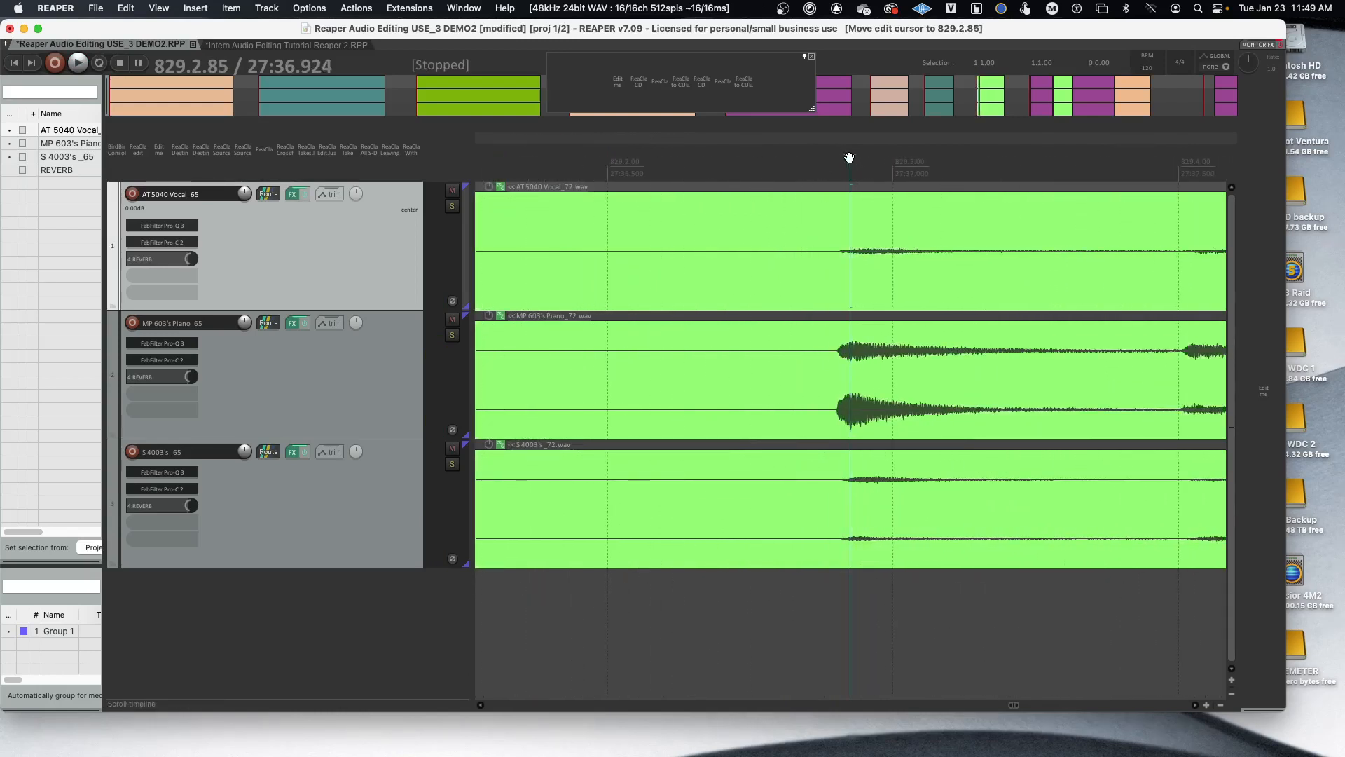
click(836, 161)
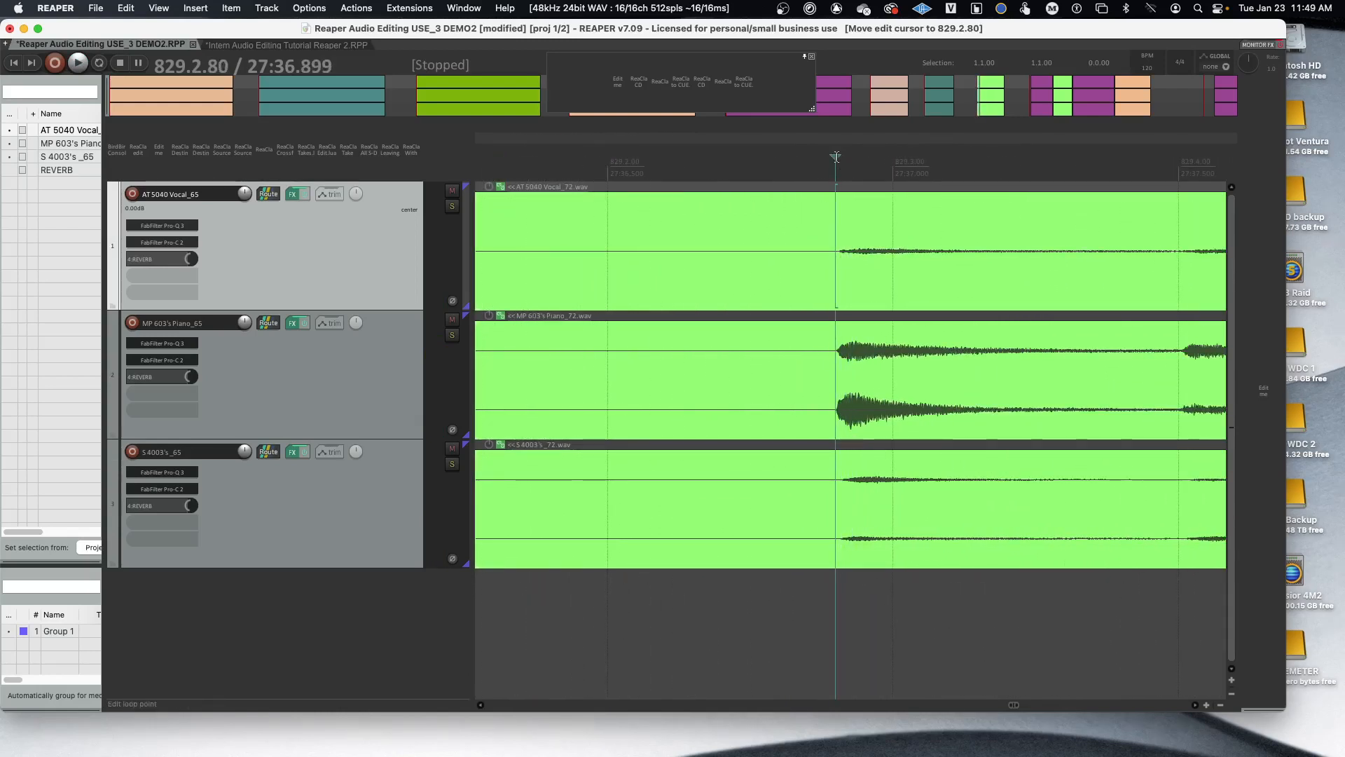
key(1)
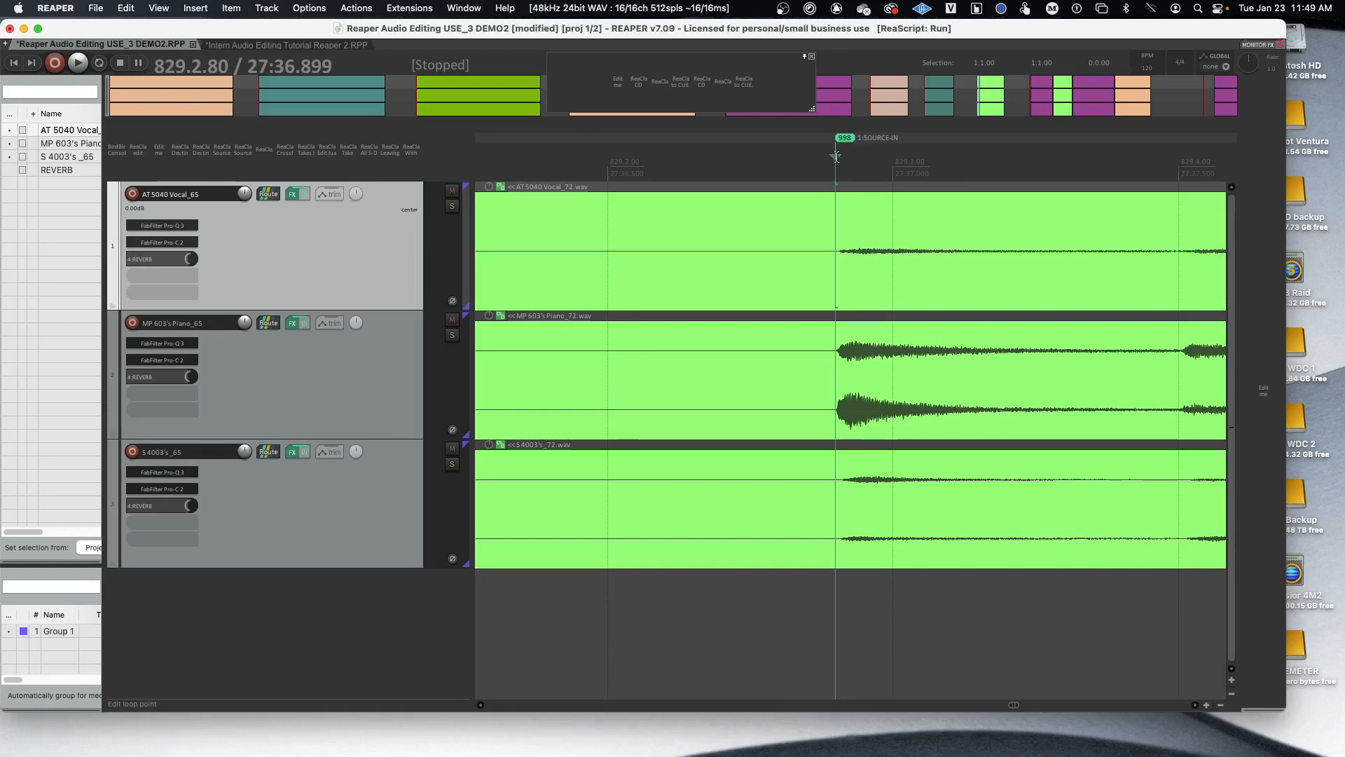
Step: Add a source OUT marker at 848.2.63 in the green God's Hand 17-31 T2 take, at the attack of the loud note near its end
scroll(836, 156, down, 5)
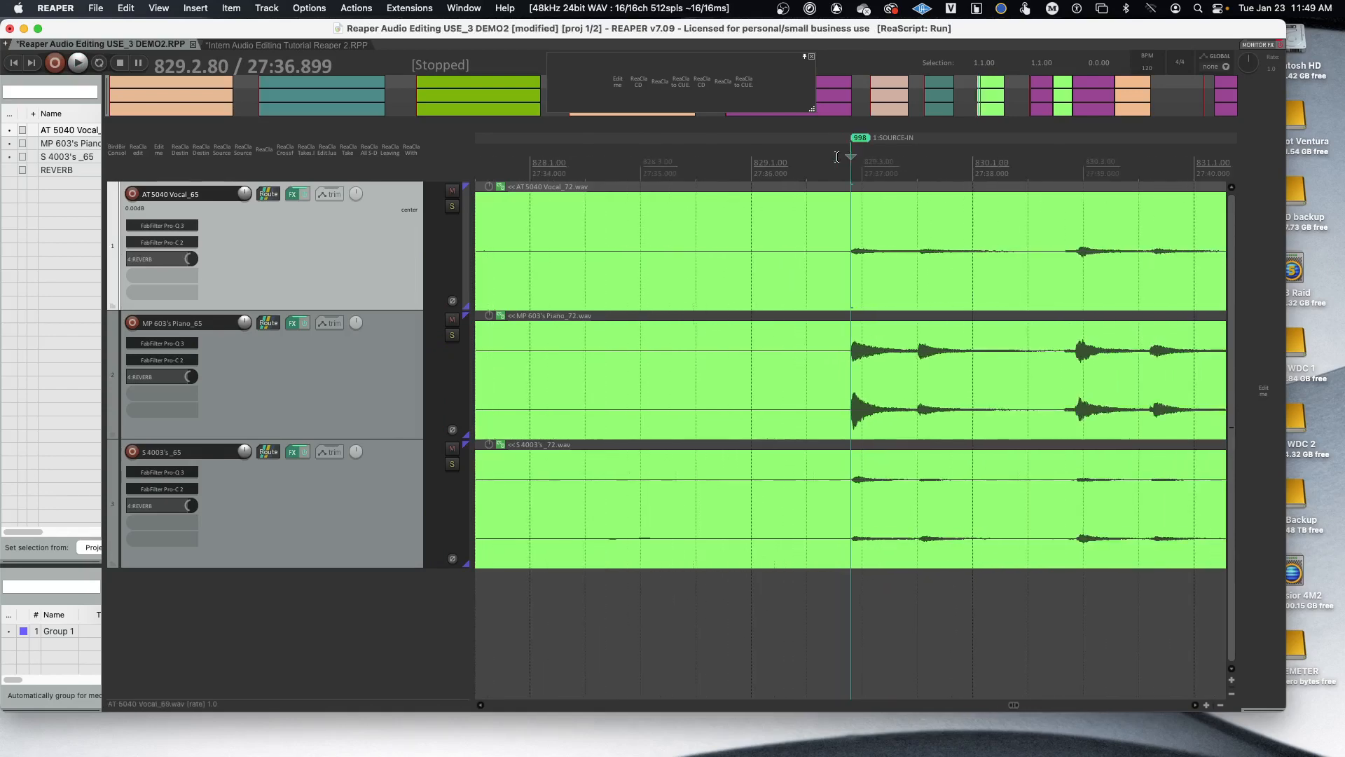
scroll(835, 156, down, 8)
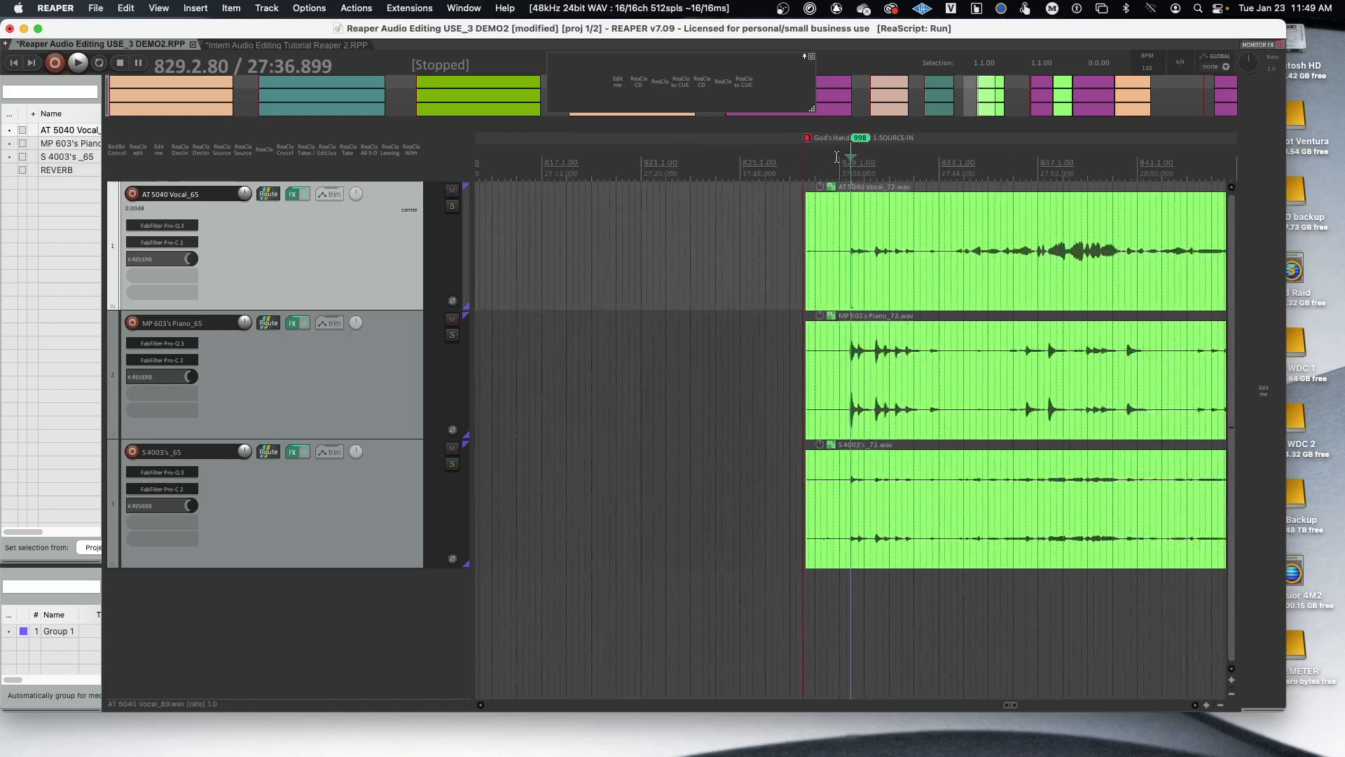
scroll(836, 156, down, 3)
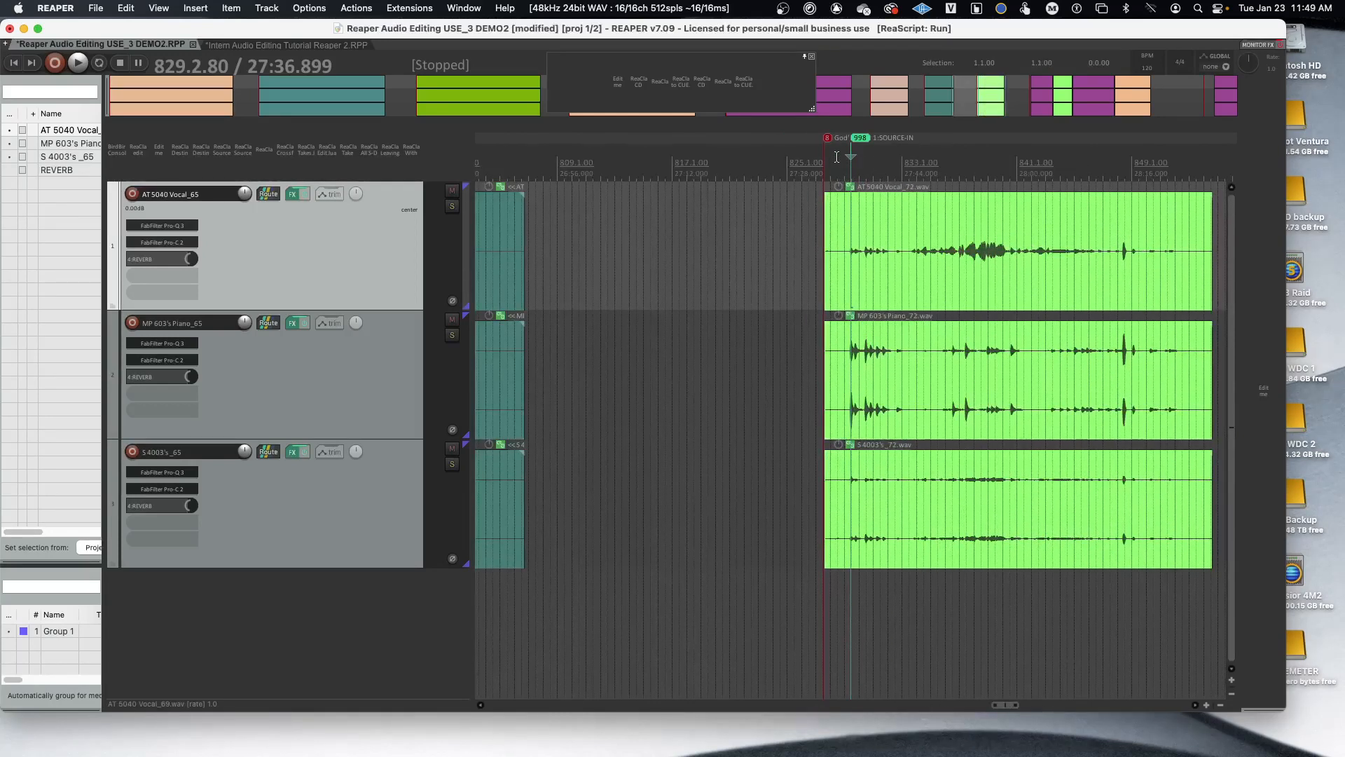
click(1122, 169)
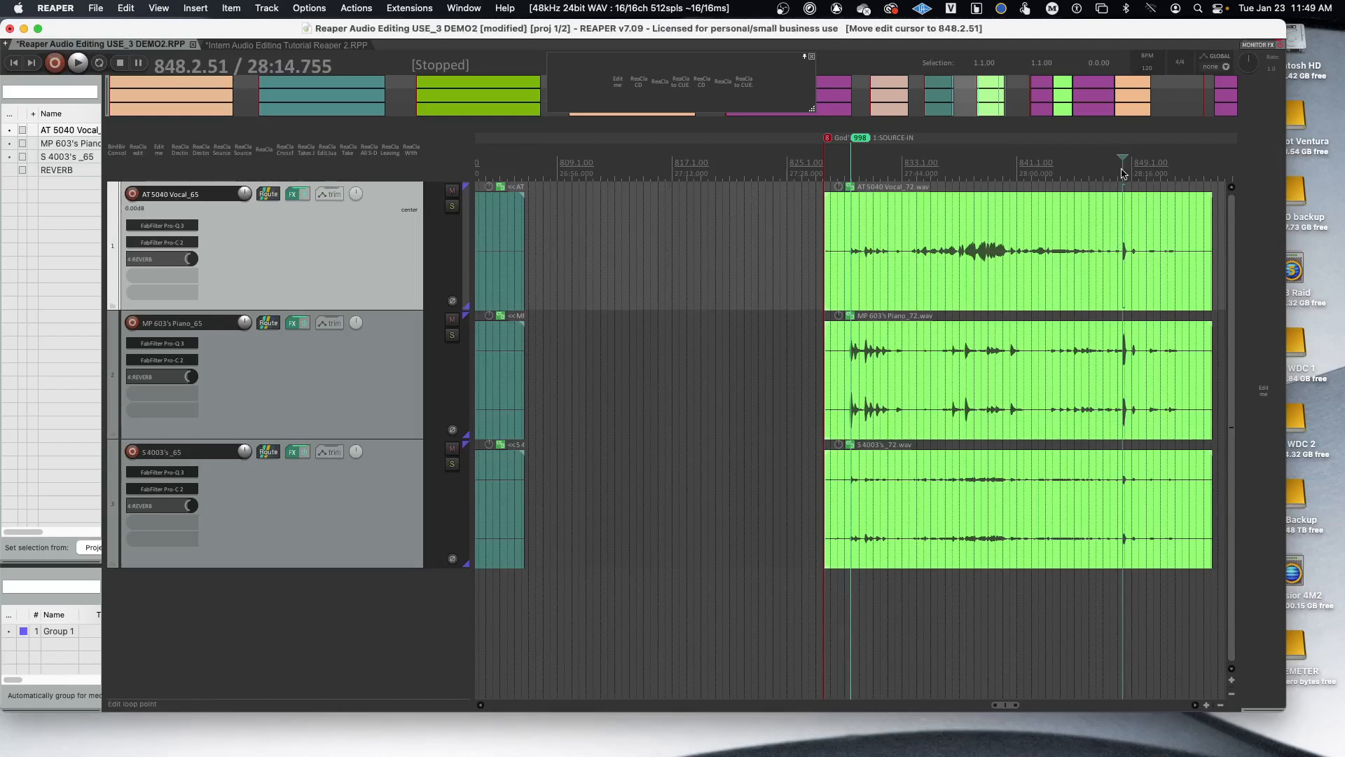
scroll(1121, 171, up, 8)
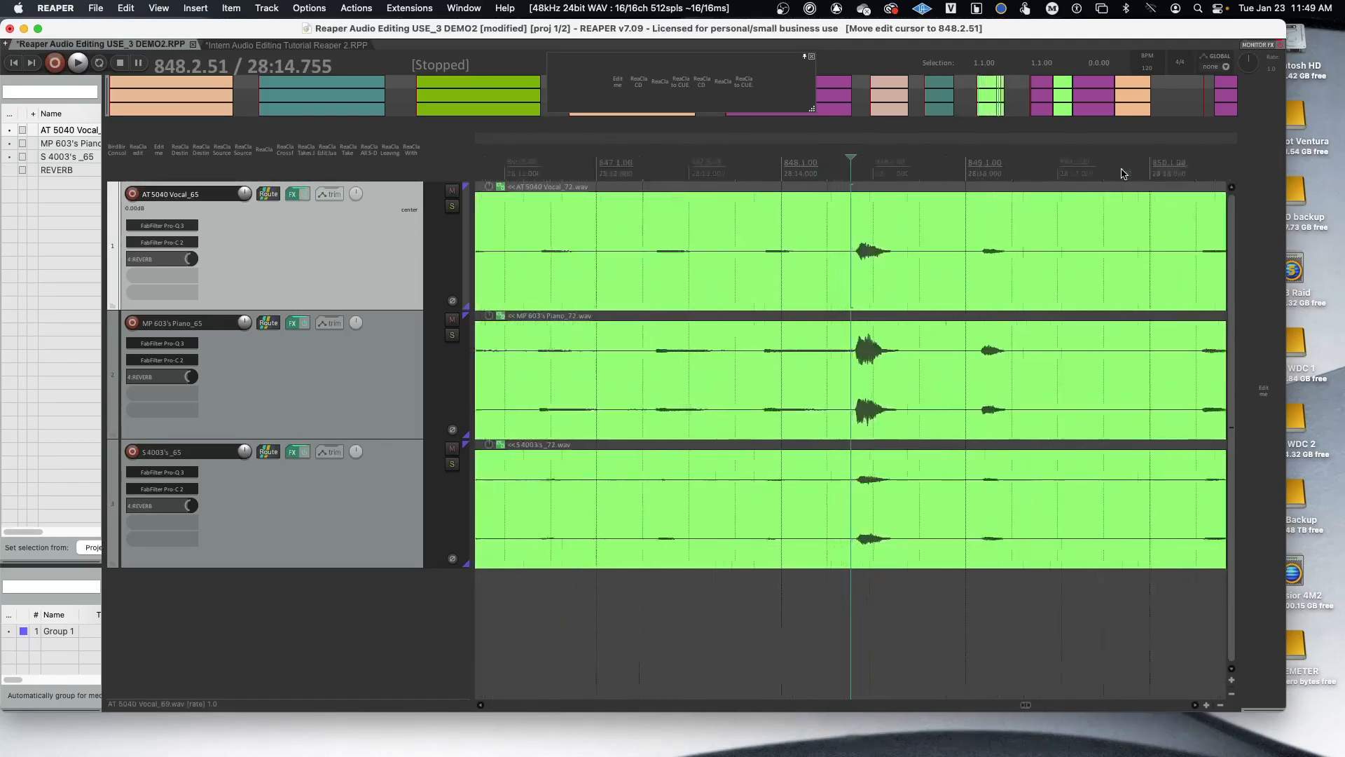
scroll(1122, 173, up, 4)
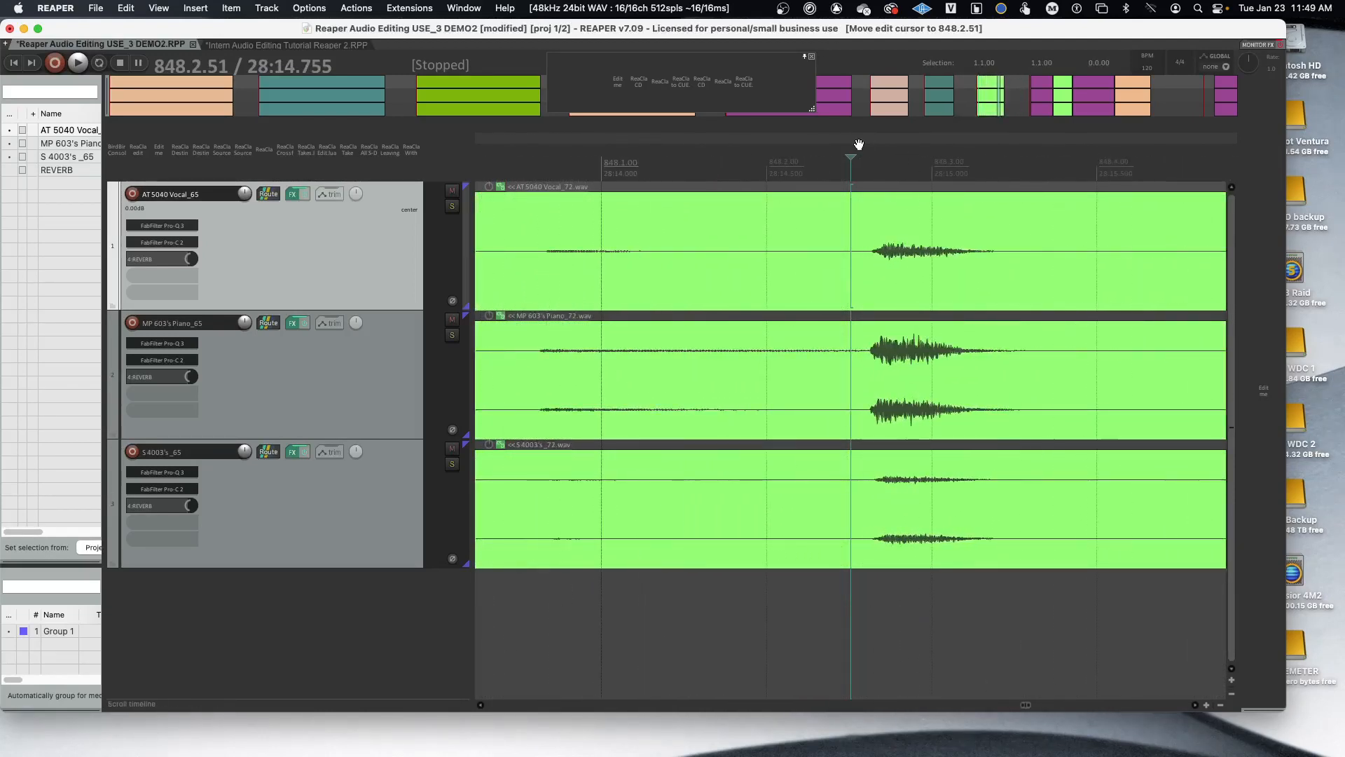
click(881, 156)
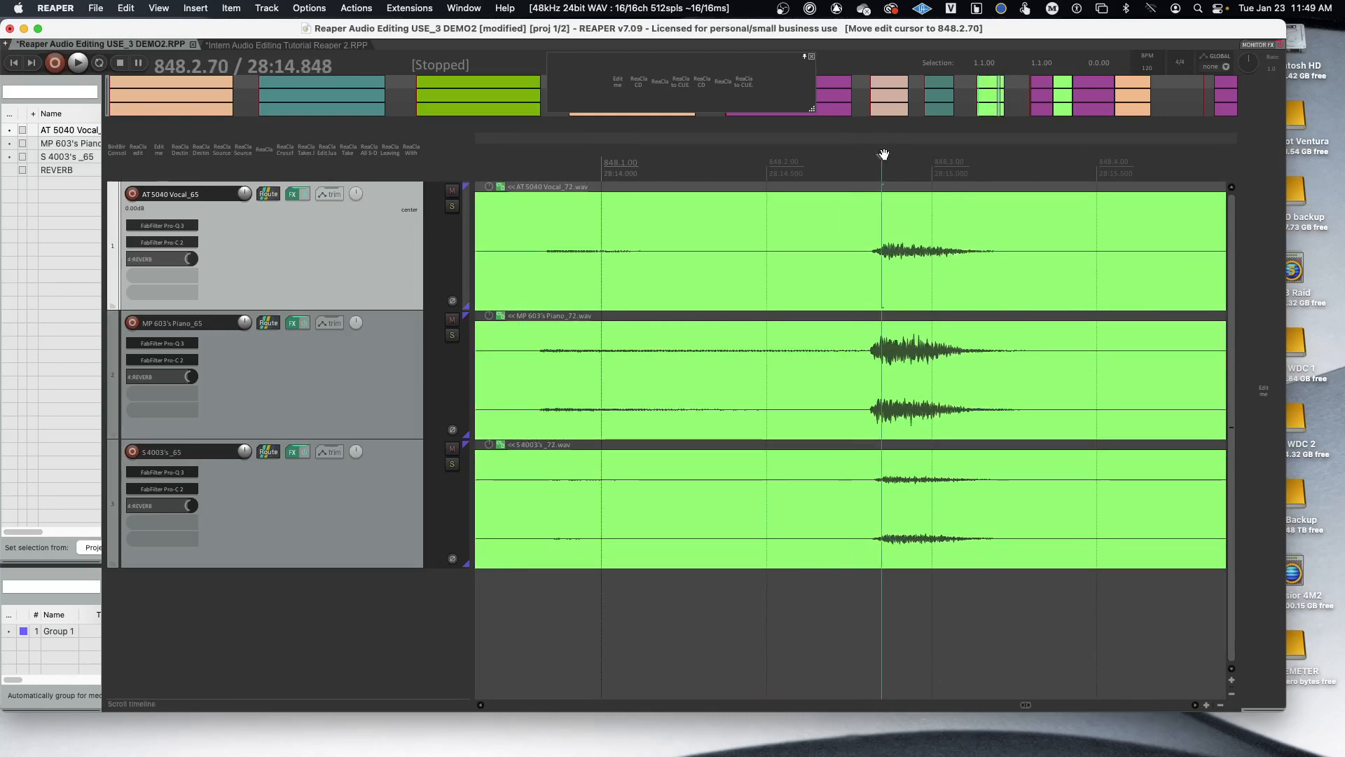
drag(884, 154, 871, 155)
key(4)
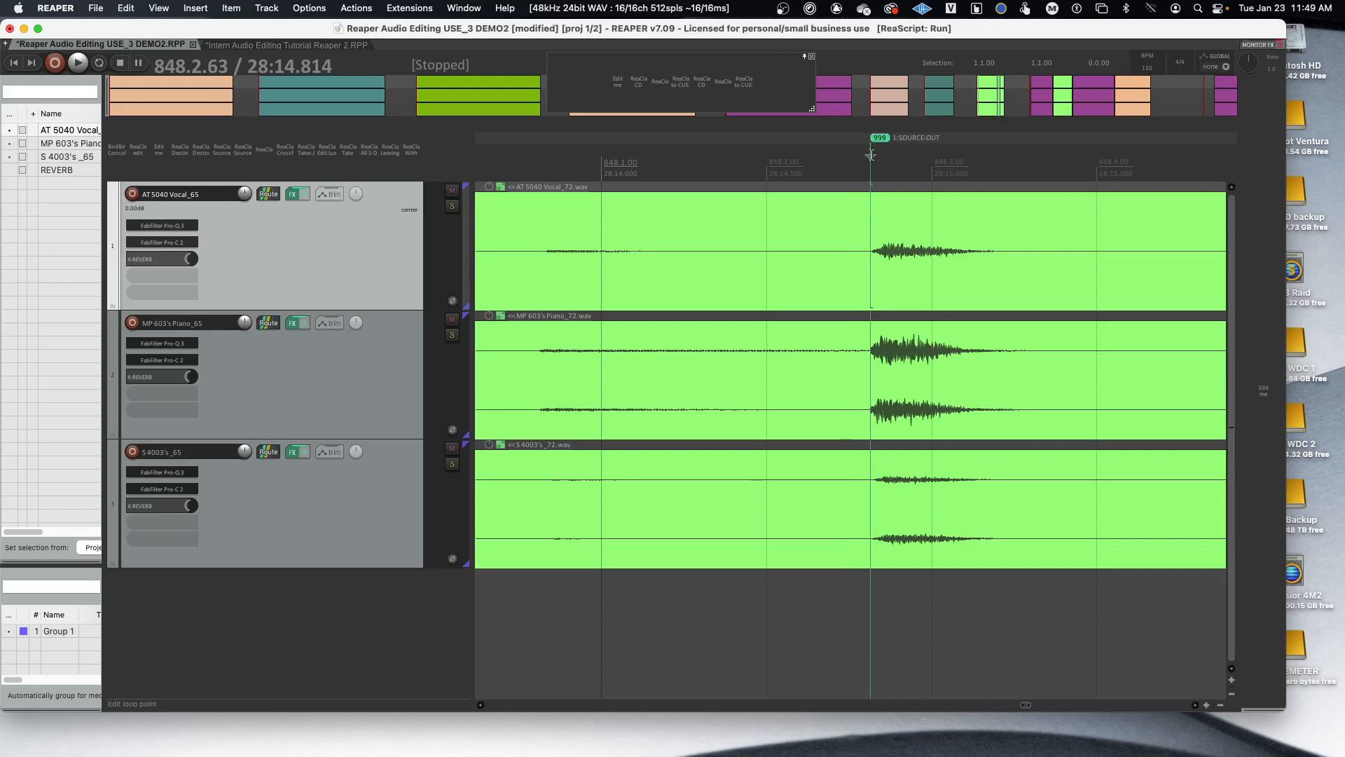
Step: Run the source-destination edit to copy the marked green T2 section to the destination IN point, following the purple section in Your Edit
scroll(871, 154, down, 8)
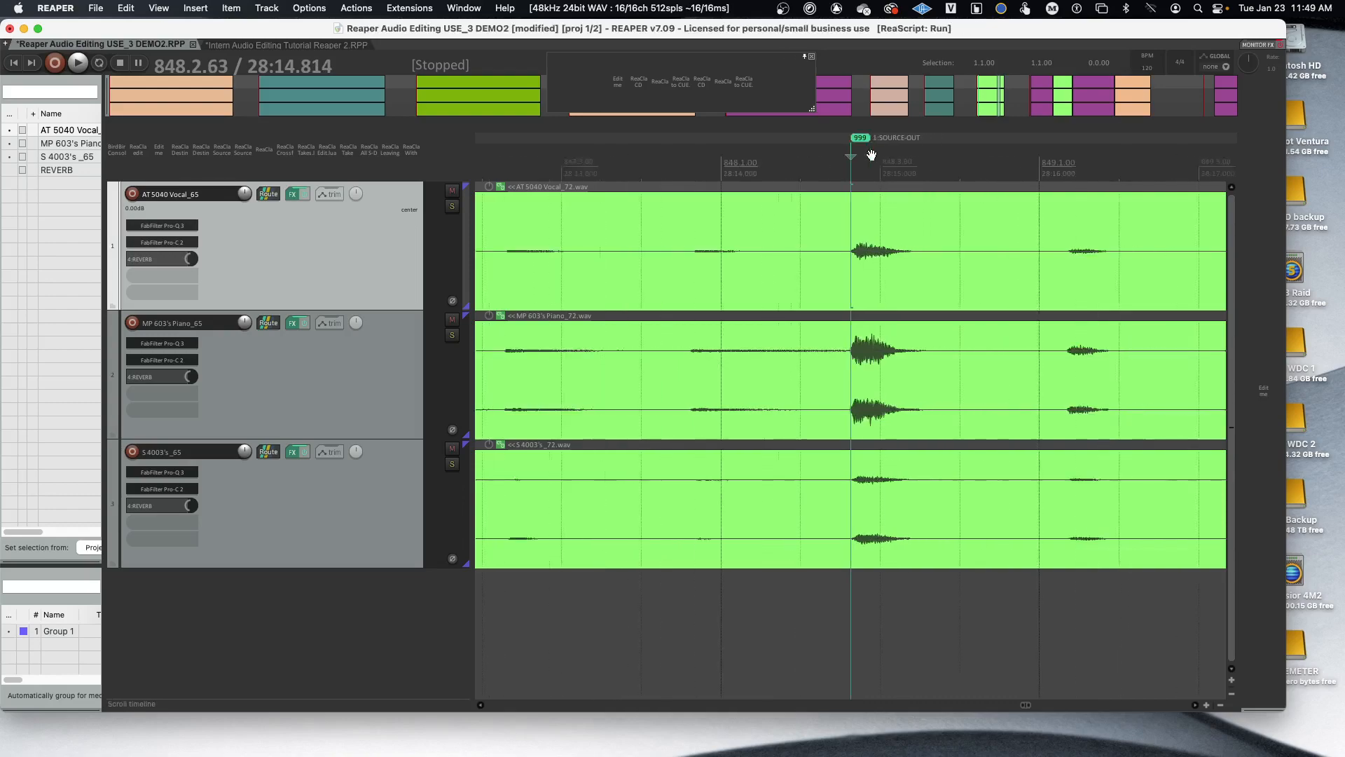
scroll(871, 154, down, 10)
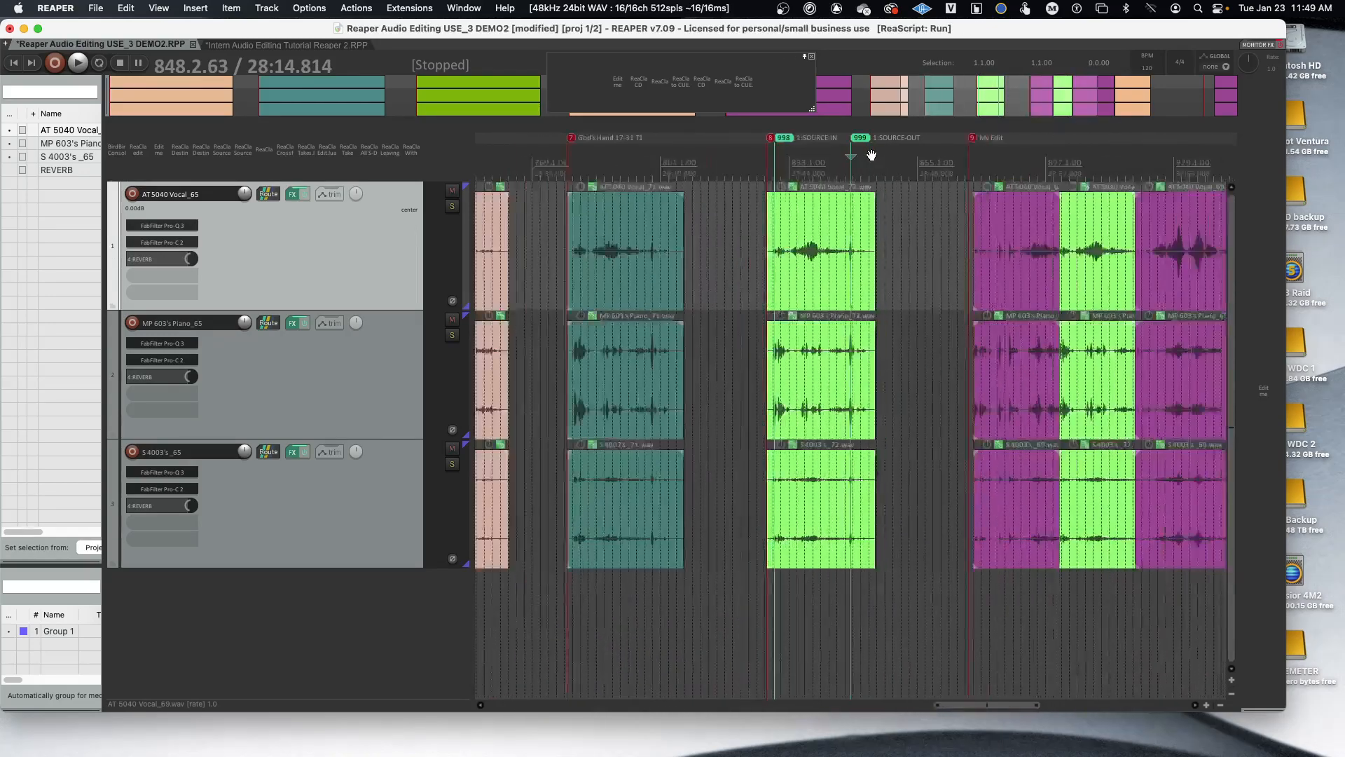
scroll(872, 154, down, 5)
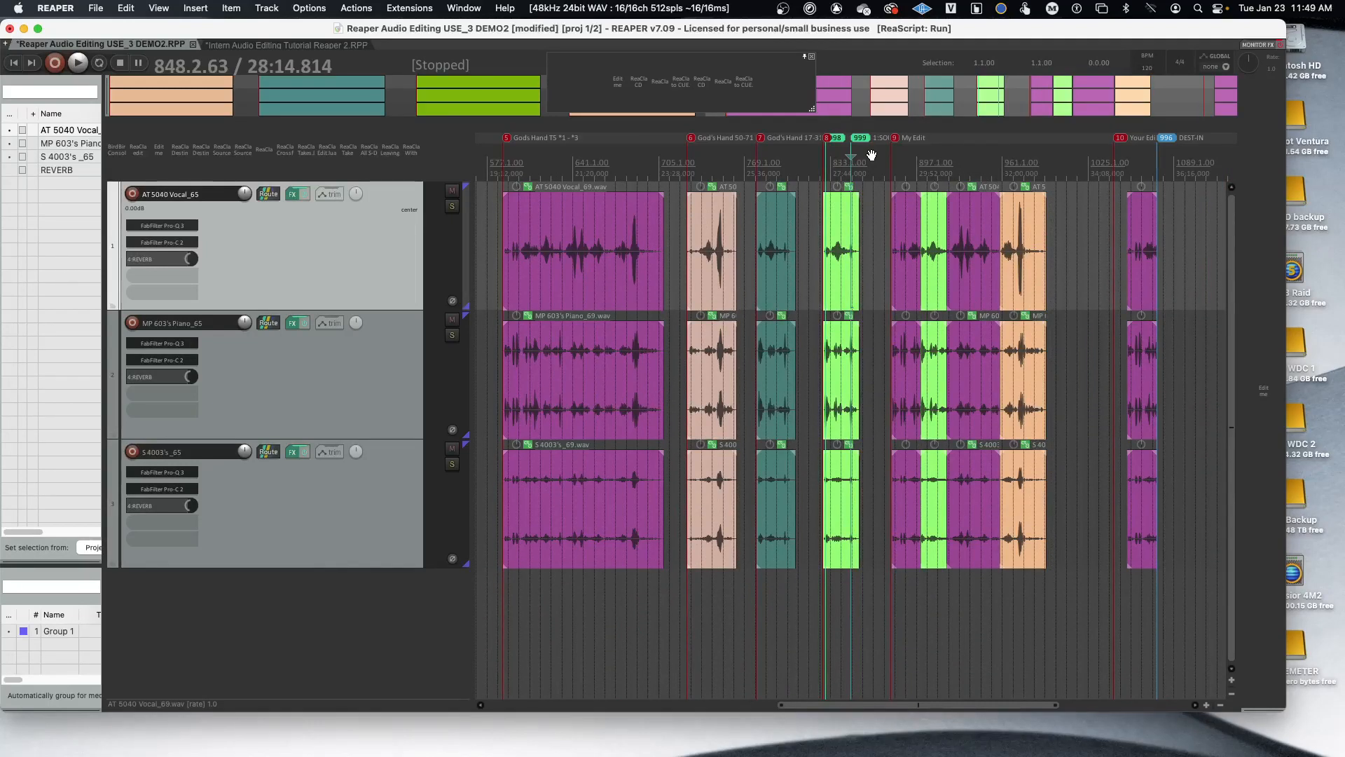
key(5)
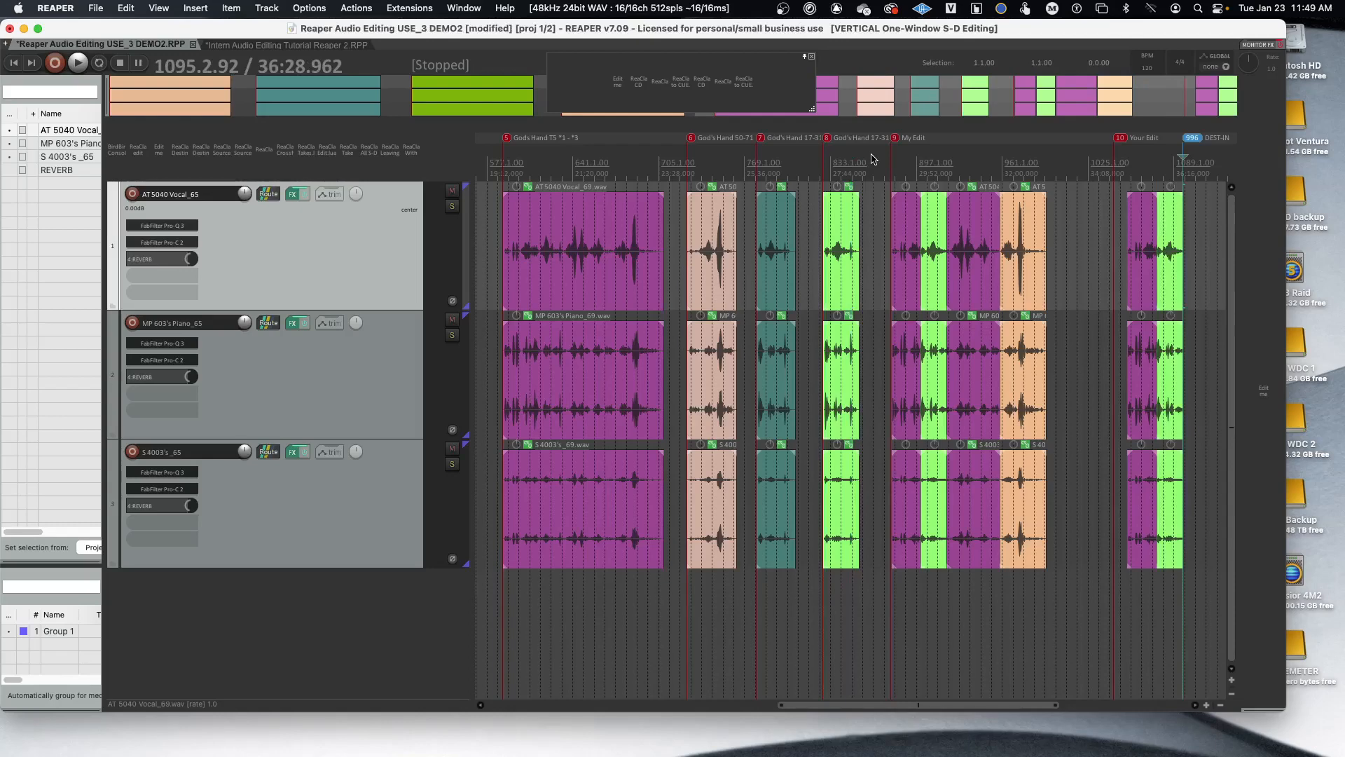
Step: Audition the first edit point in Your Edit, where the purple take meets the green take, starting from 1075.2.74
scroll(872, 159, up, 3)
scroll(872, 159, up, 5)
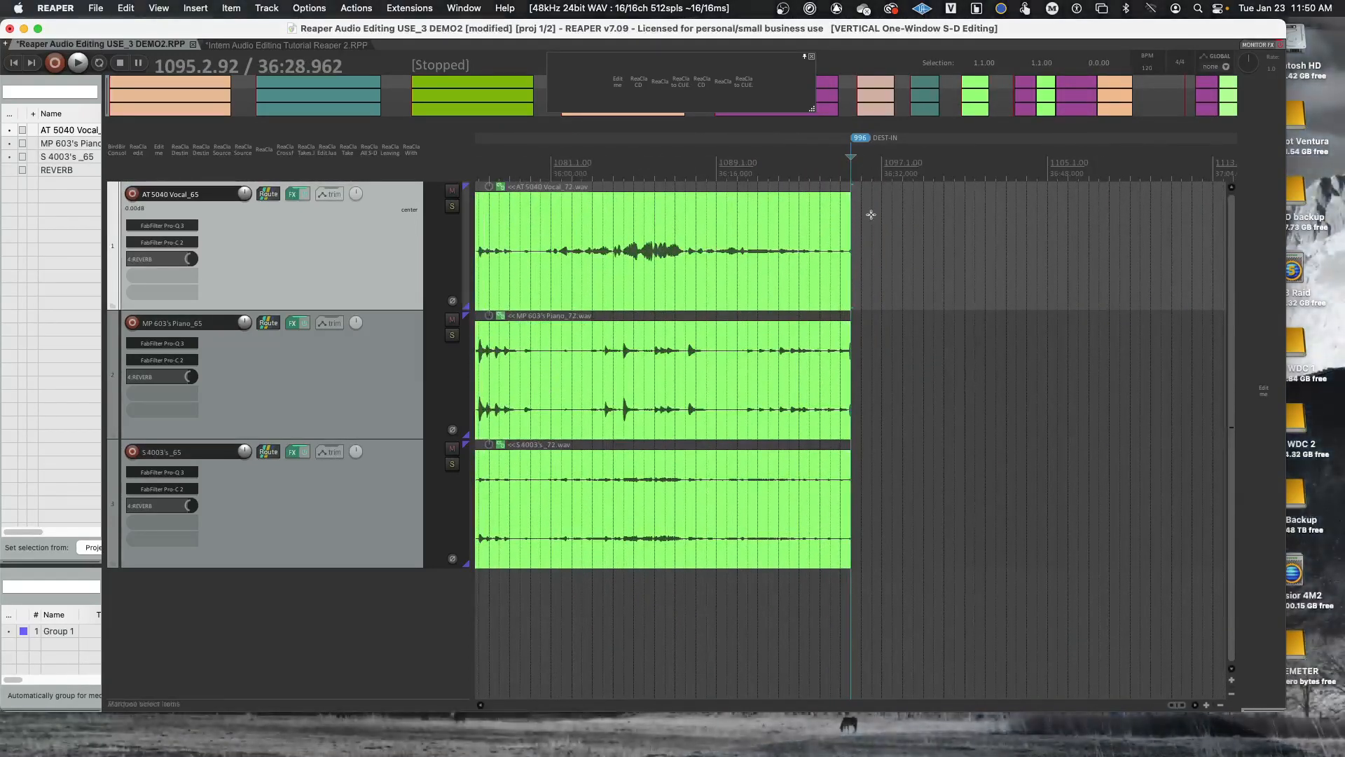
scroll(853, 231, left, 4)
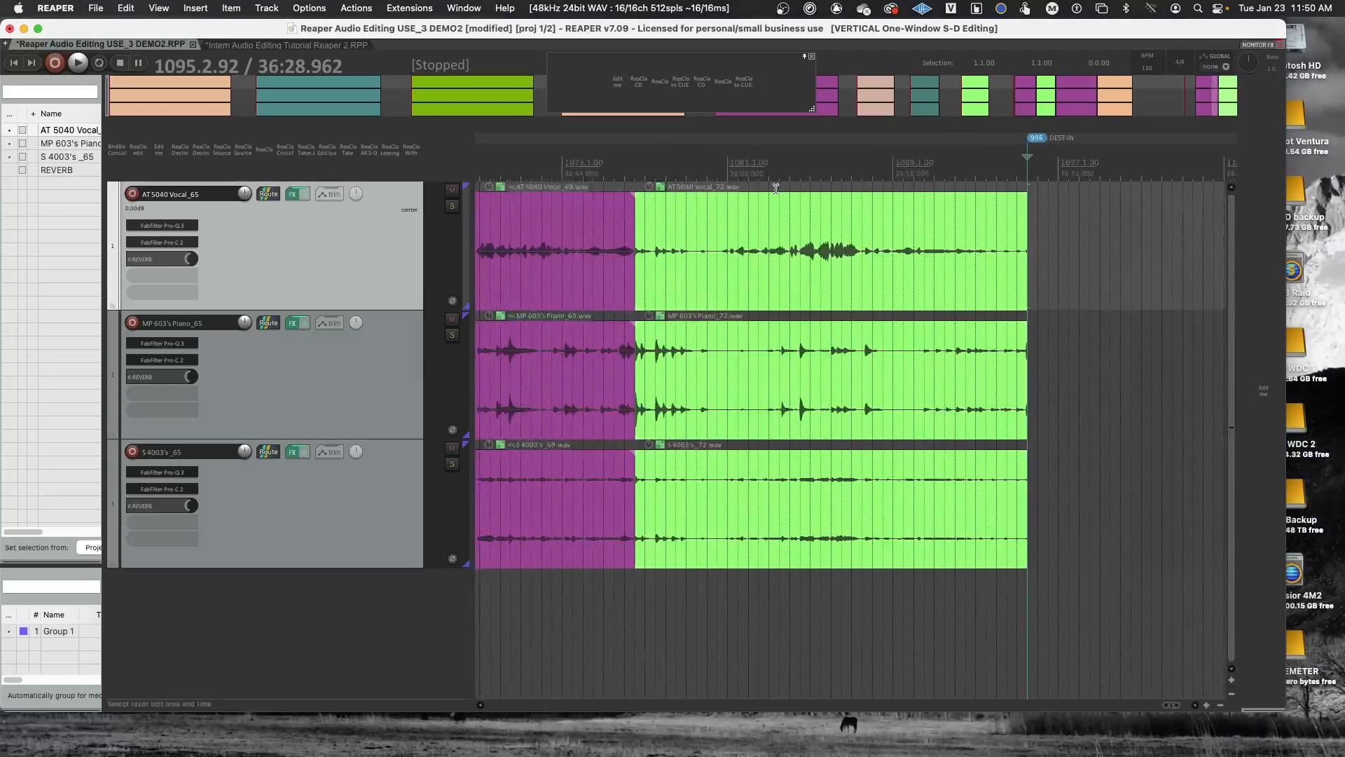
click(636, 157)
scroll(637, 156, up, 6)
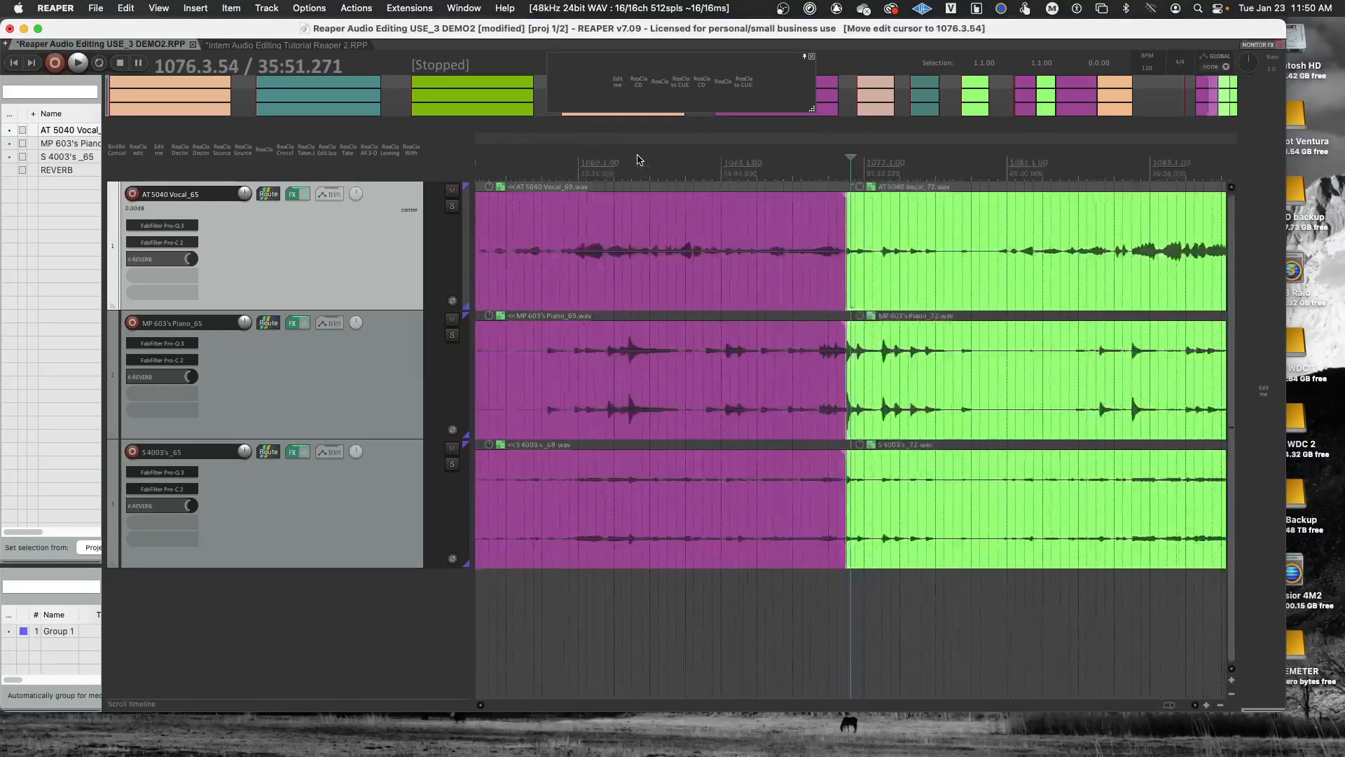
scroll(637, 159, up, 2)
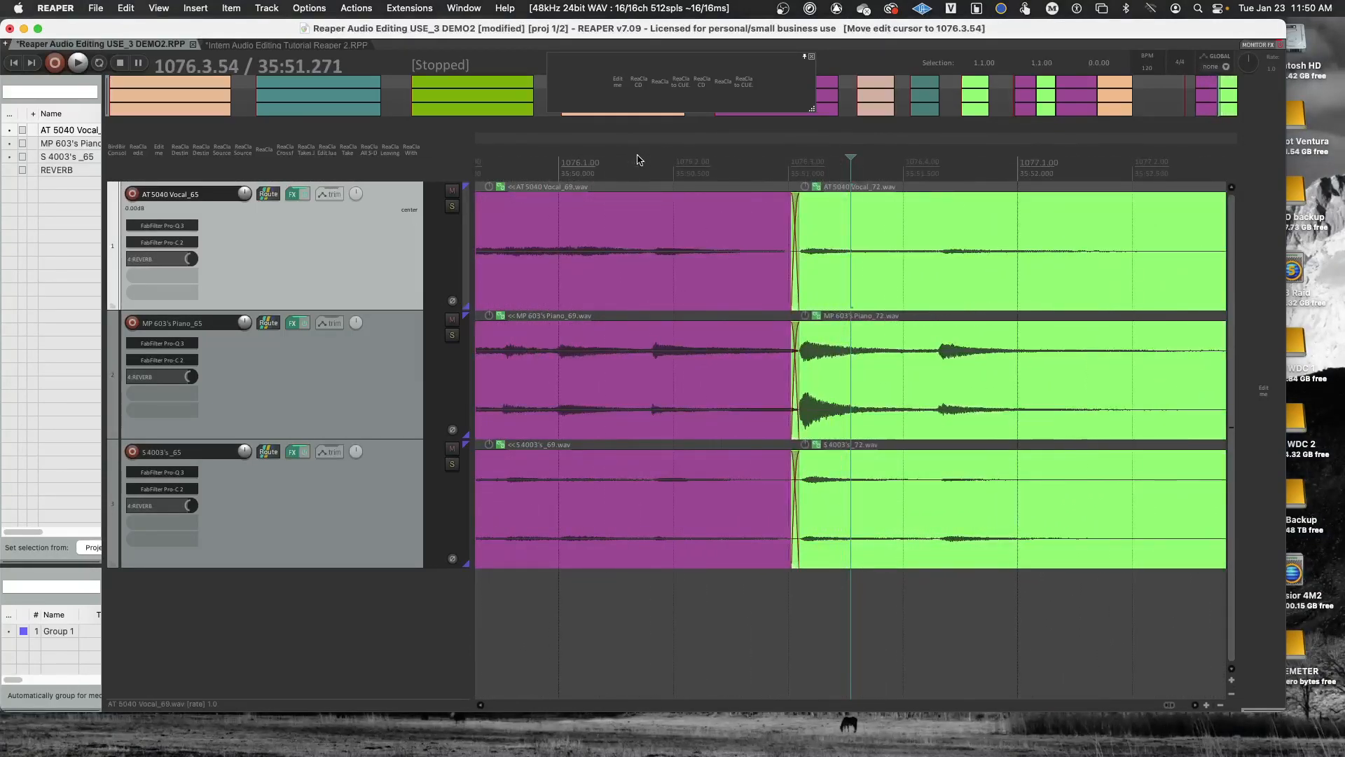
scroll(638, 160, down, 4)
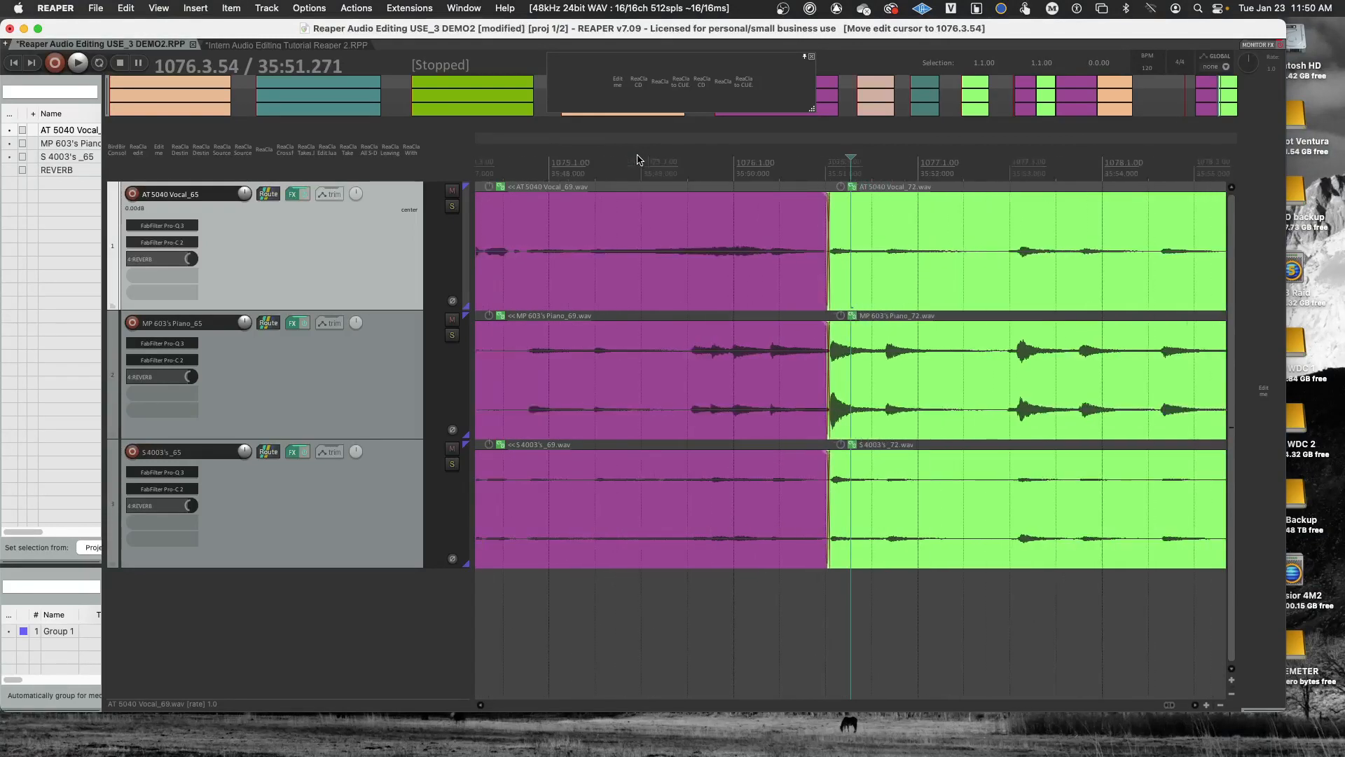
click(665, 163)
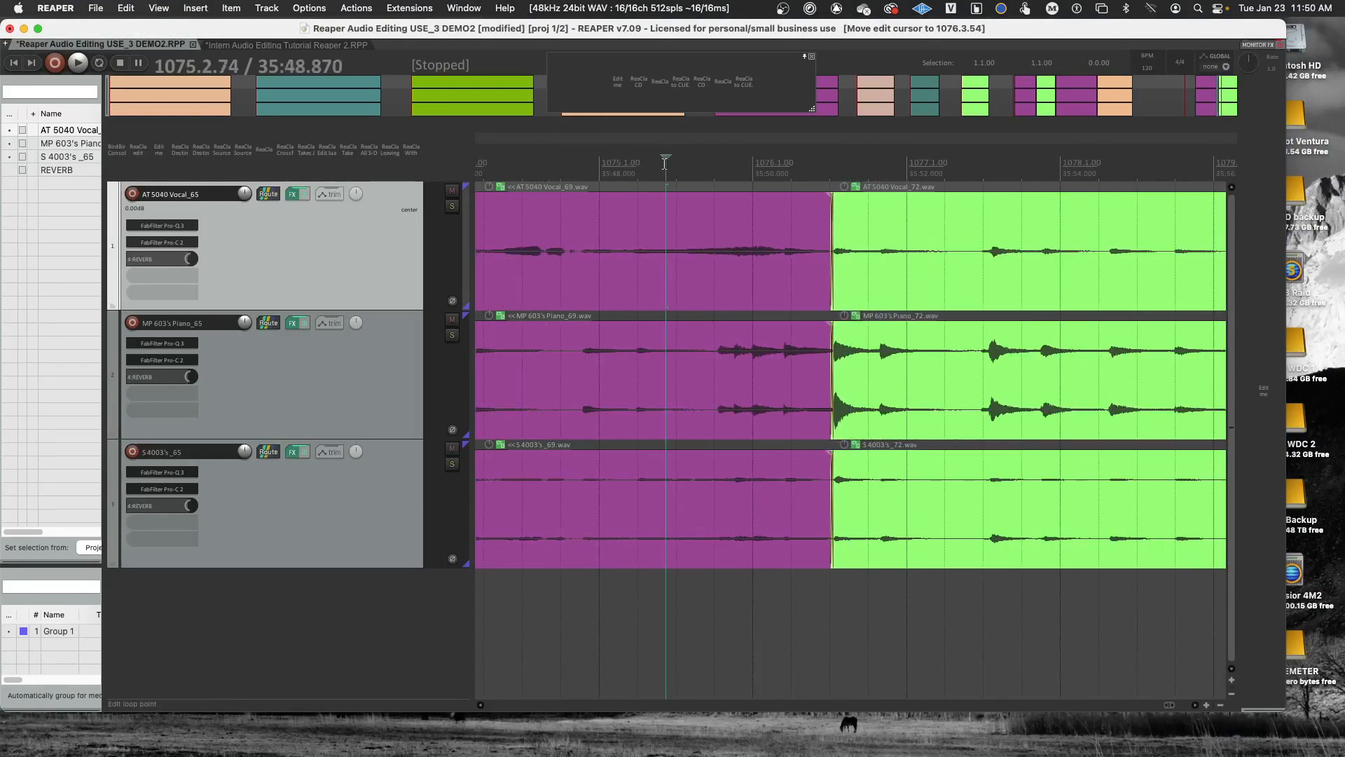
key(space)
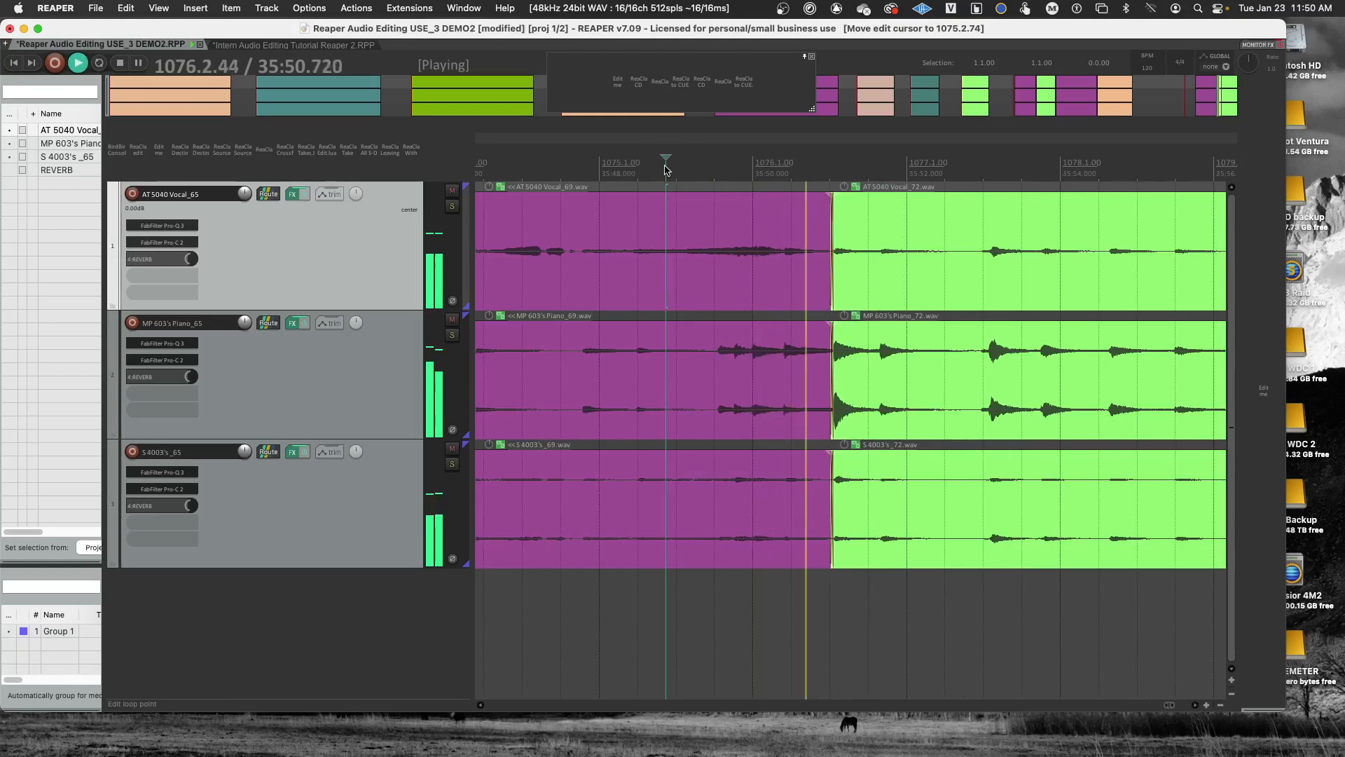
key(space)
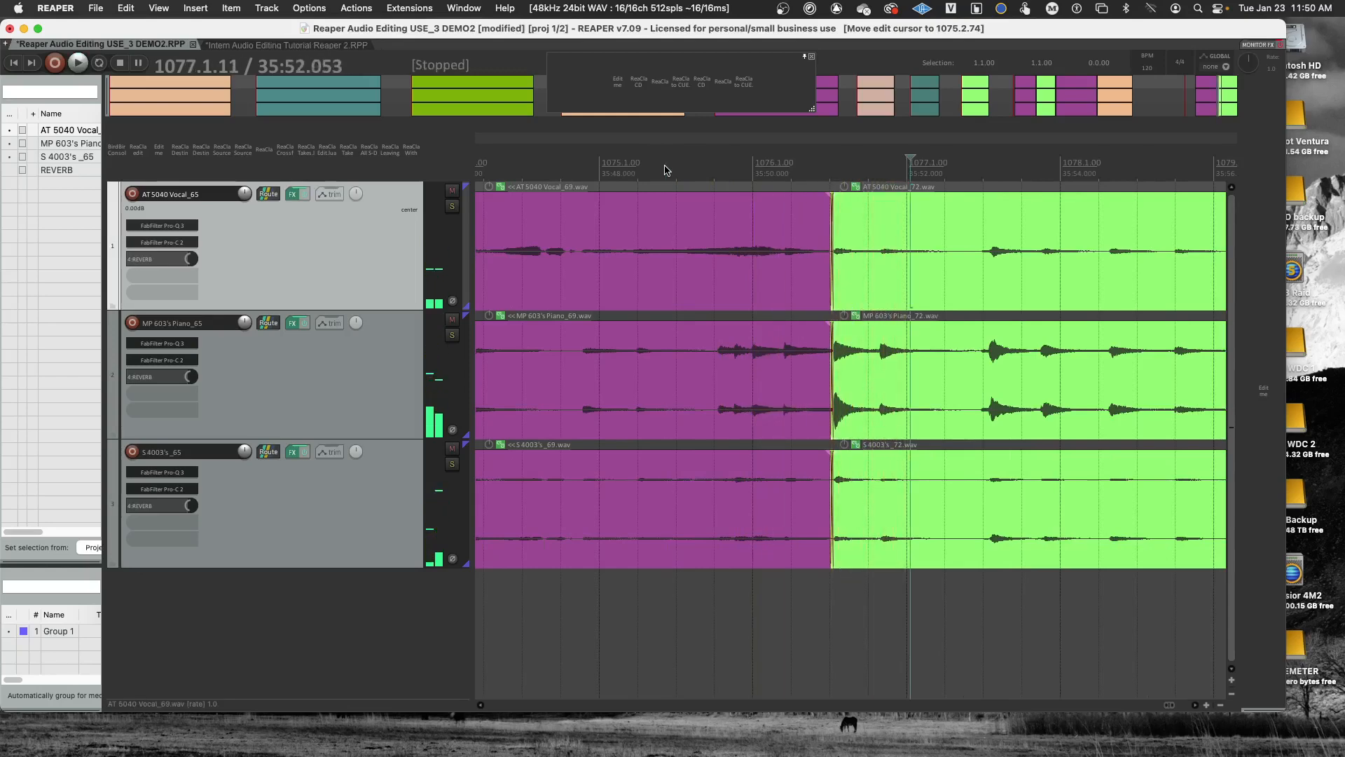
Step: Compare Your Edit with My Edit on the timeline to identify the next section needed
scroll(665, 171, down, 5)
scroll(664, 171, down, 8)
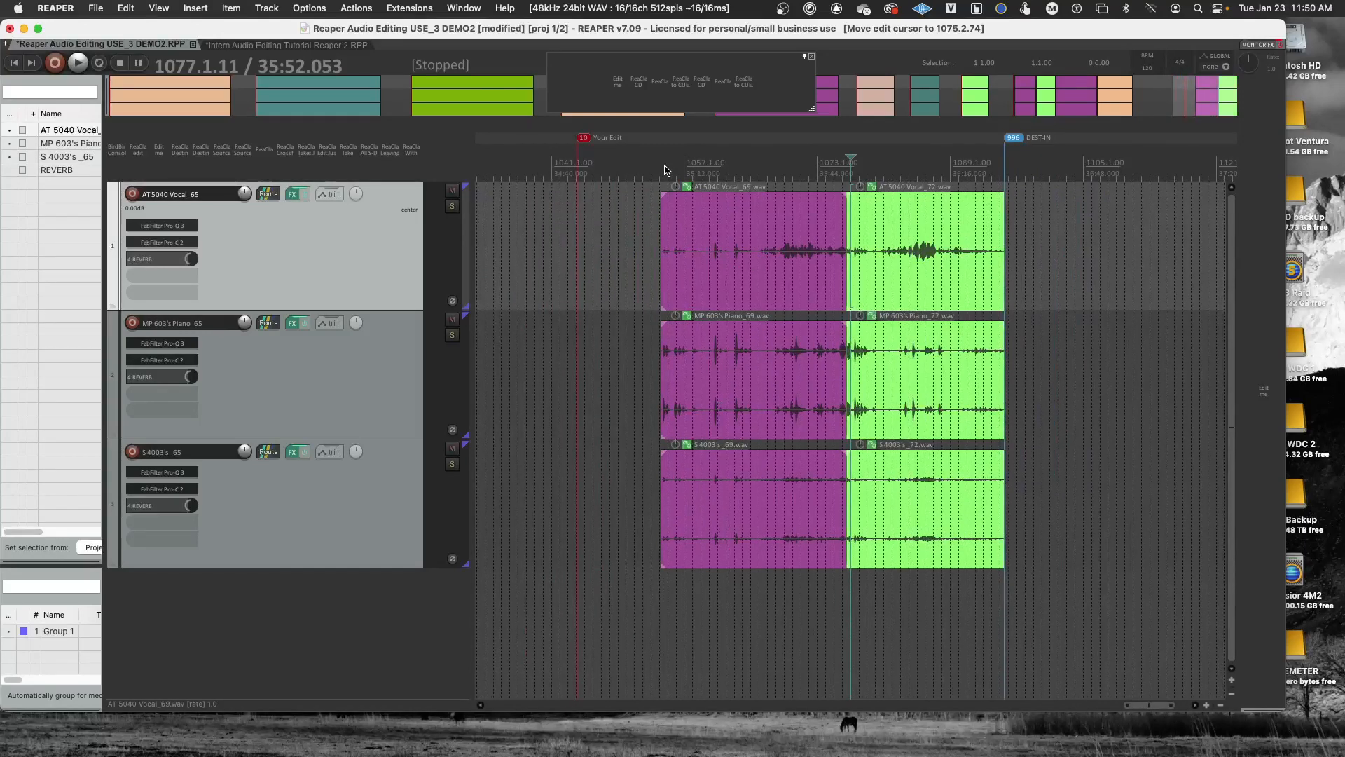
scroll(664, 171, down, 6)
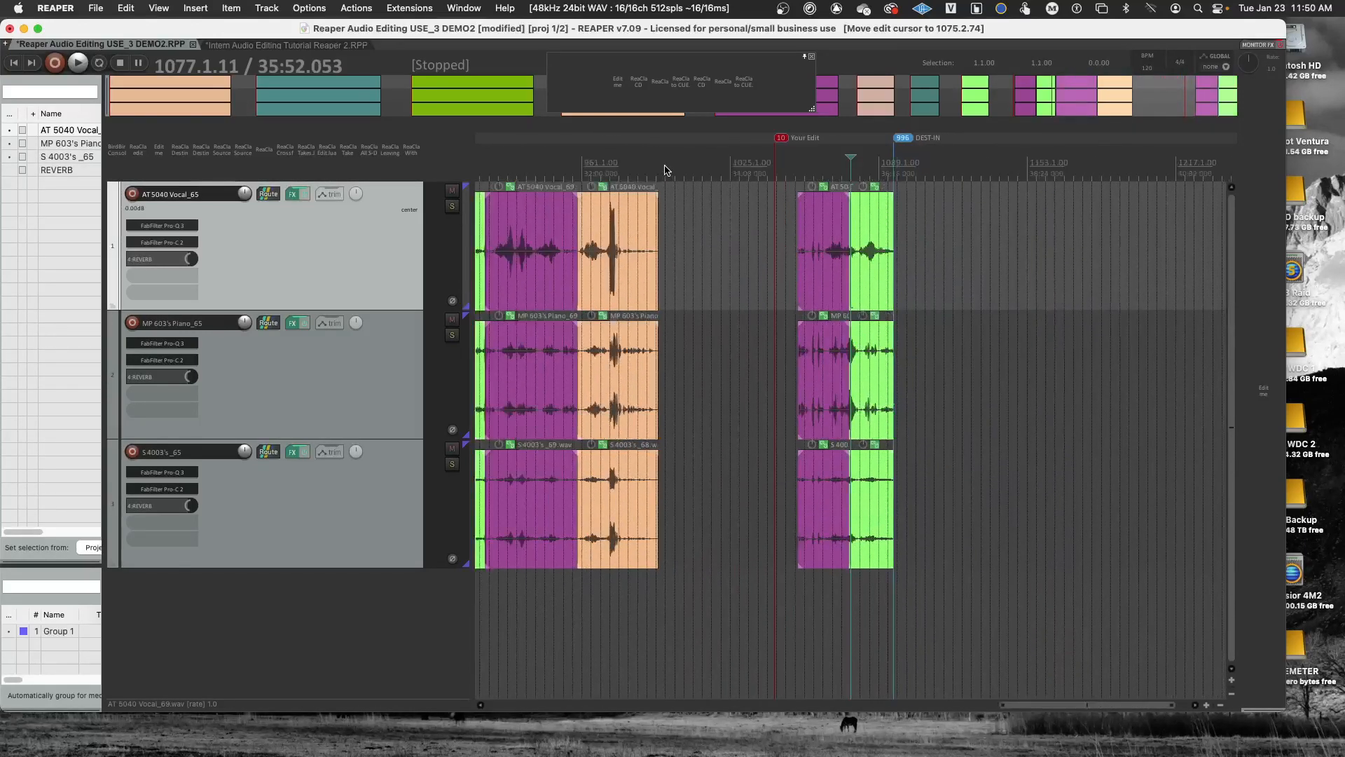
scroll(665, 170, down, 2)
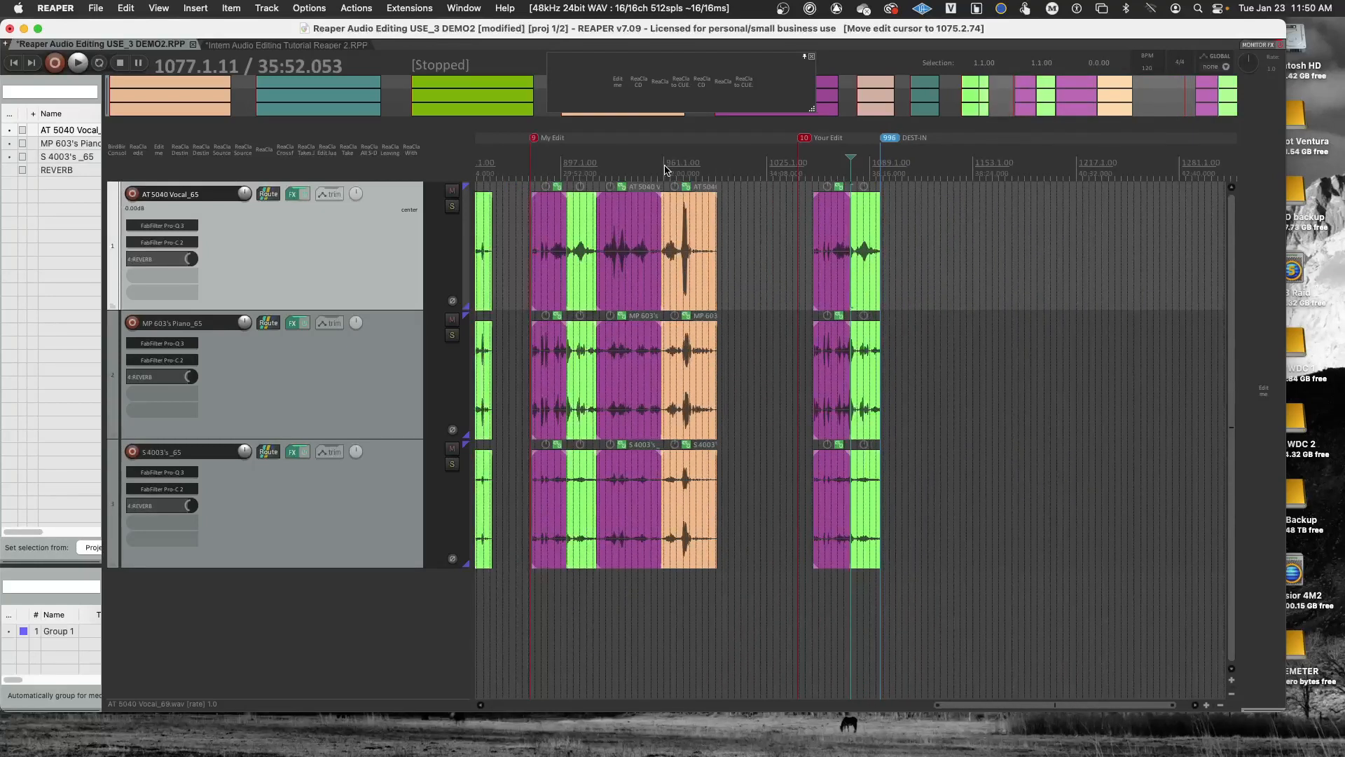